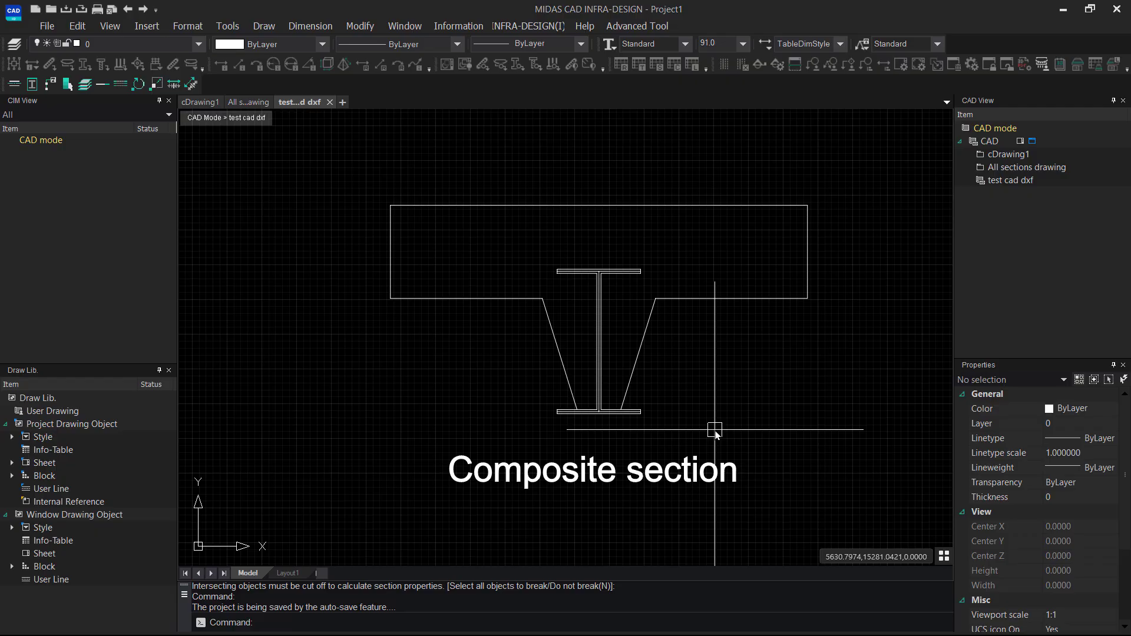
Step: Add a new SPC section and break all intersecting objects of the composite section drawing
{"action": "key", "text": "Escape"}
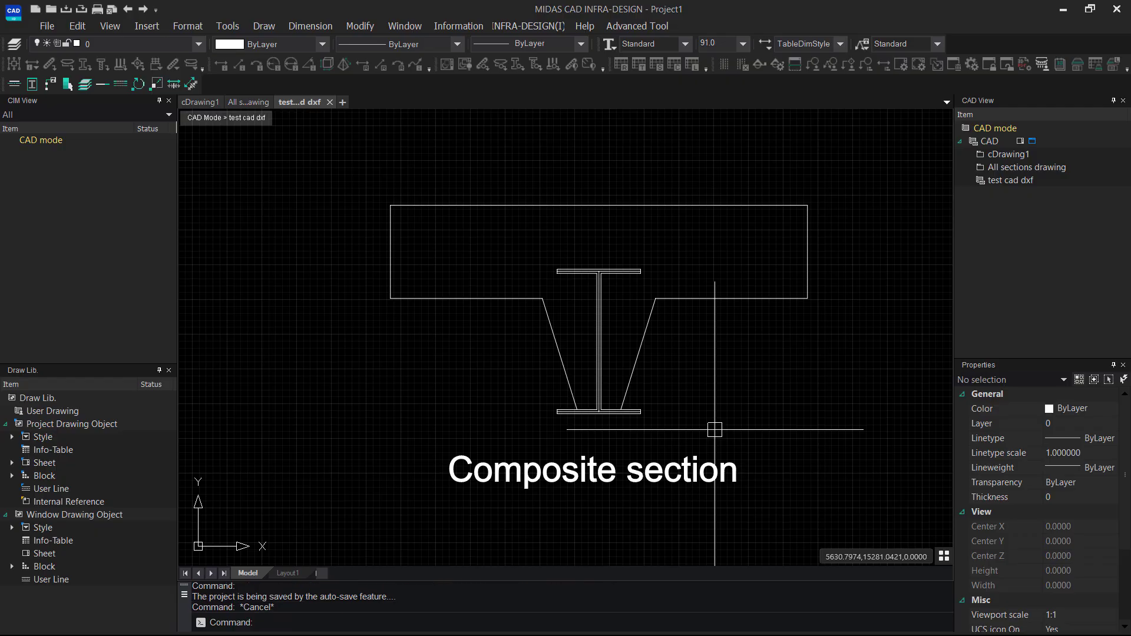
{"action": "type", "text": "spc"}
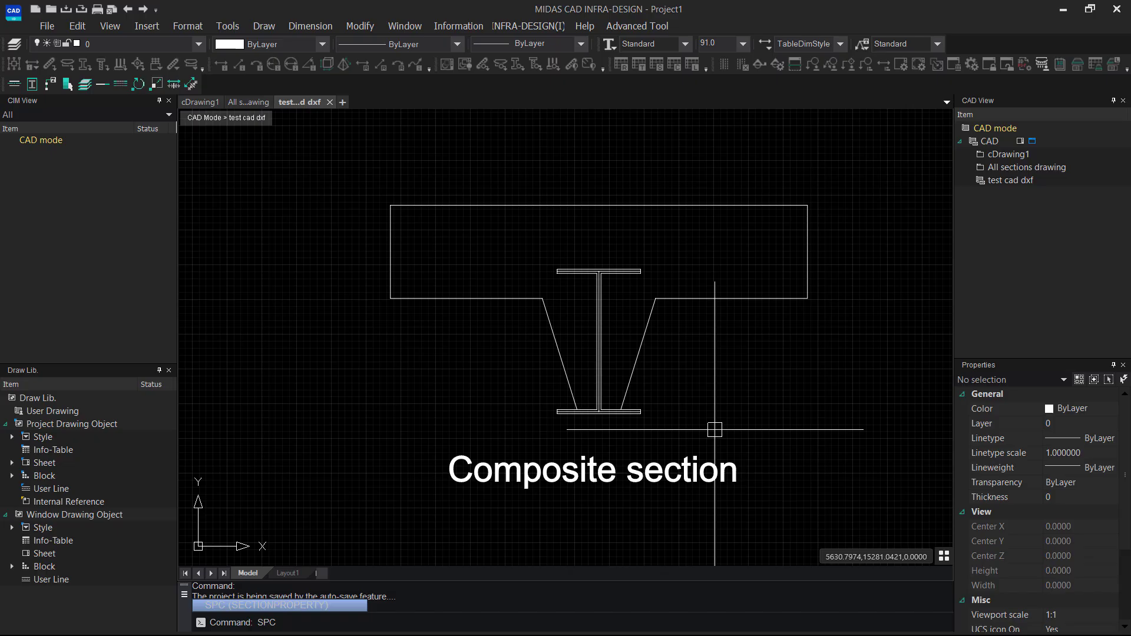
{"action": "key", "text": "Return"}
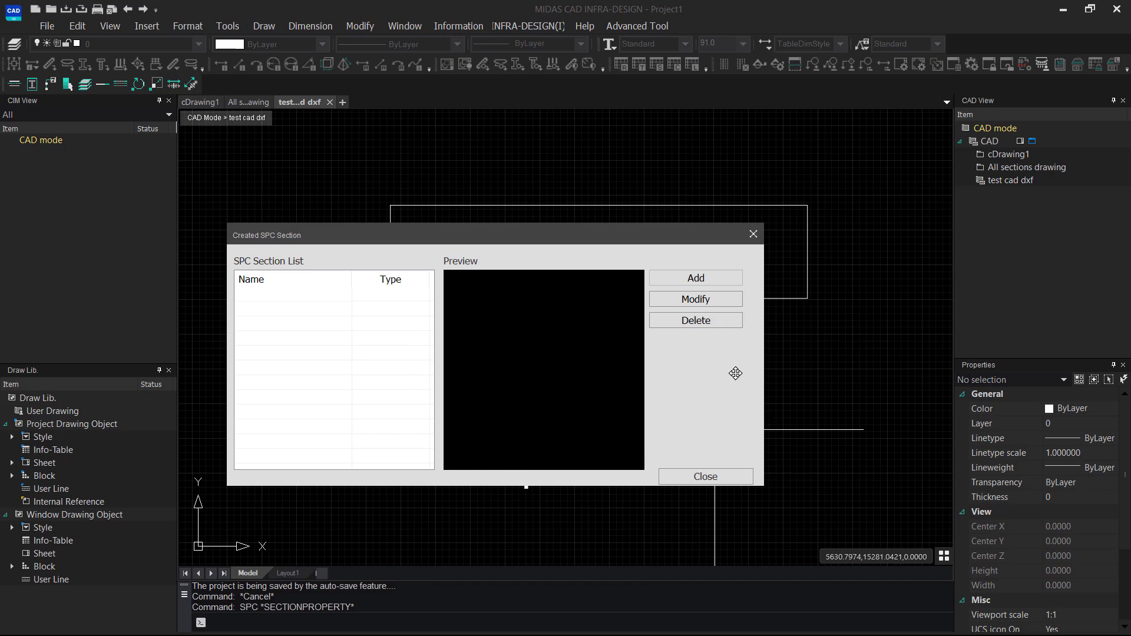
{"action": "left_click", "coordinate": [696, 278]}
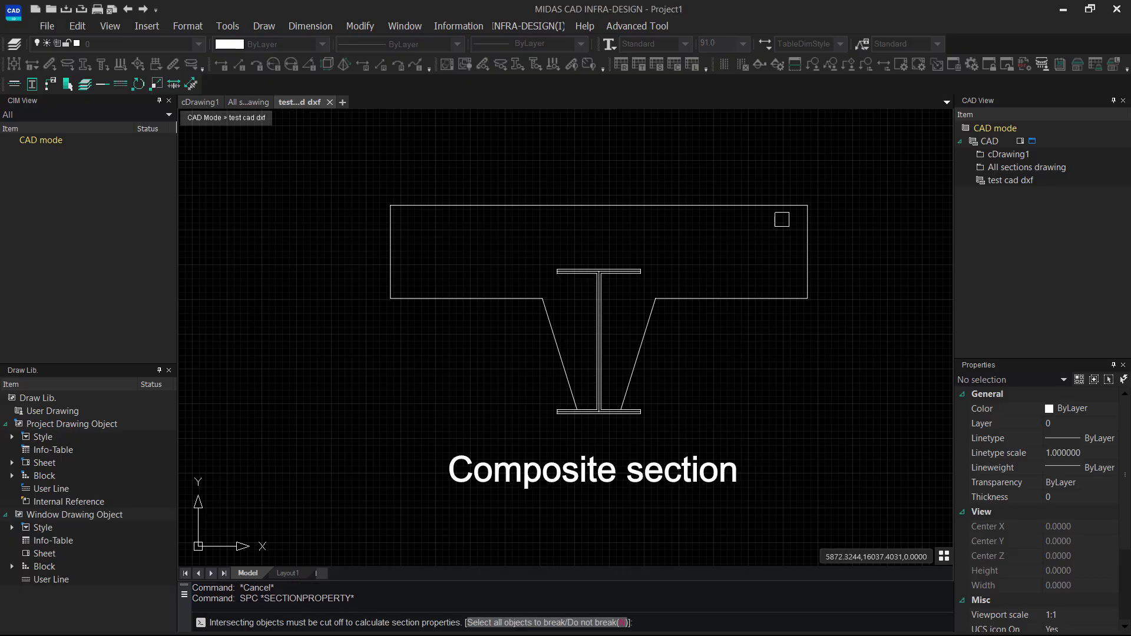
{"action": "left_click", "coordinate": [870, 186]}
{"action": "left_click", "coordinate": [338, 425]}
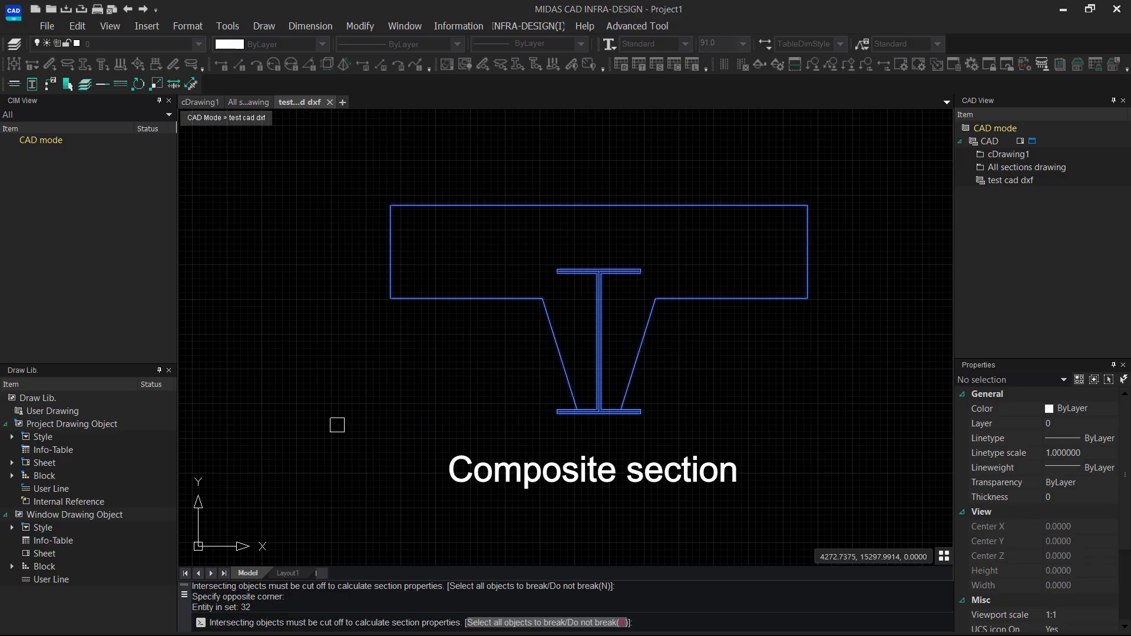
{"action": "key", "text": "Return"}
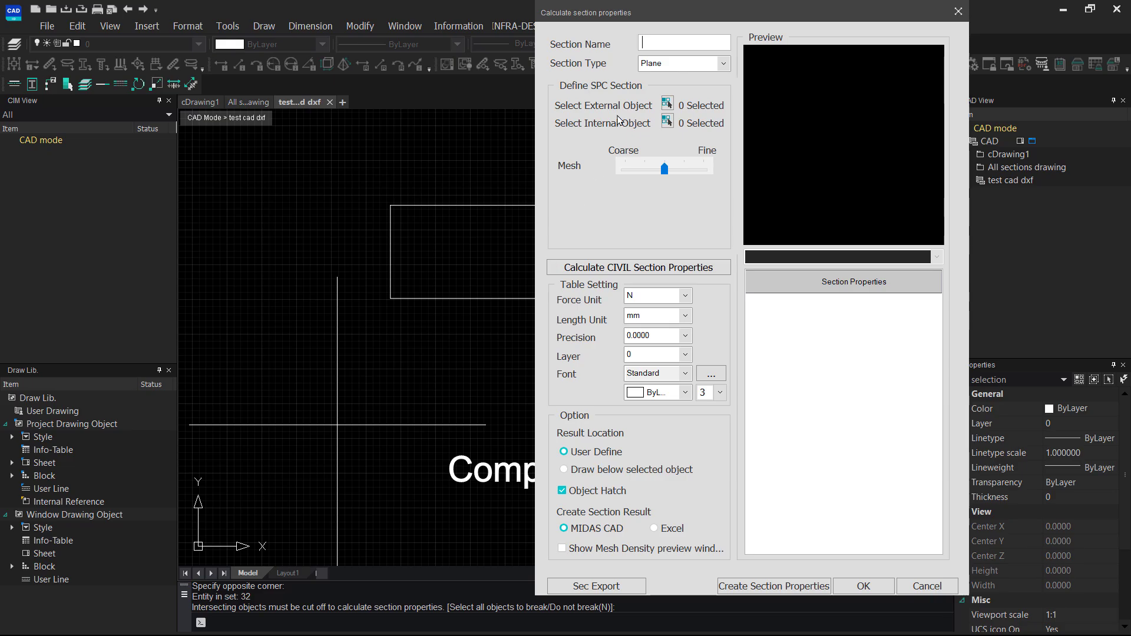
Step: Name the section Conc Deck and select the slab outline and both sloped haunch edges as its external boundary
{"action": "type", "text": "Conc Deck"}
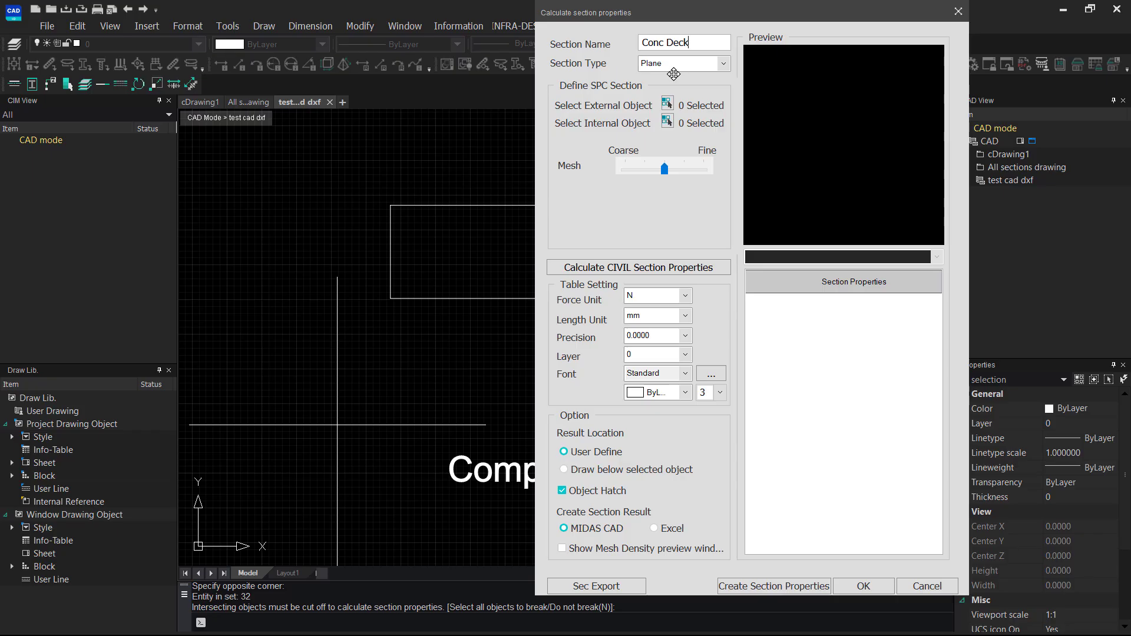
{"action": "left_click", "coordinate": [666, 104]}
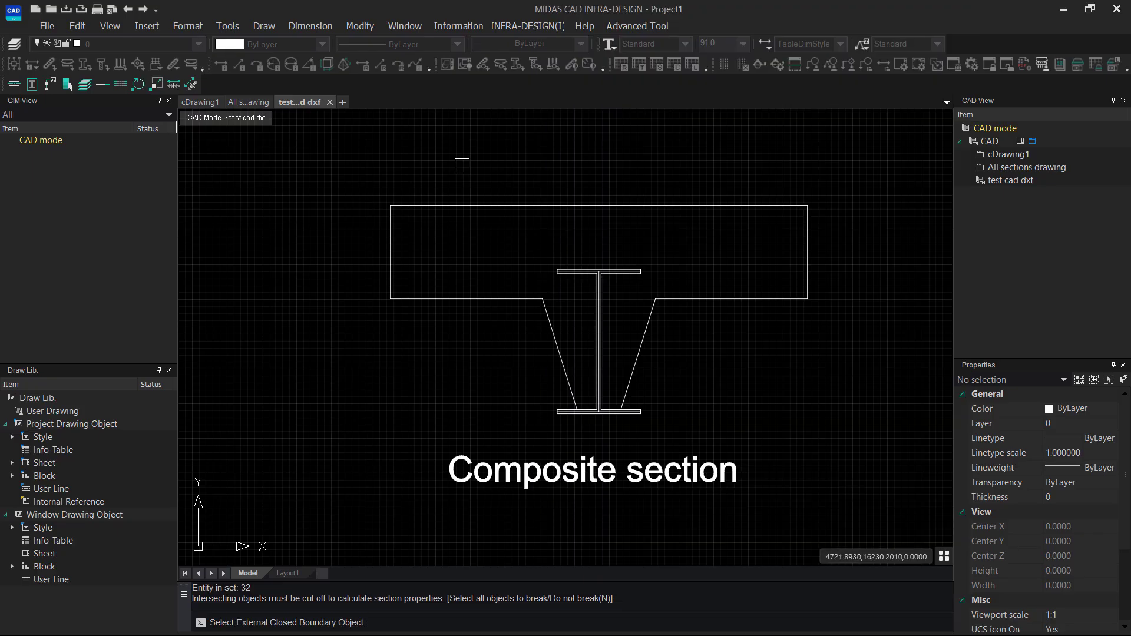
{"action": "left_click", "coordinate": [462, 163]}
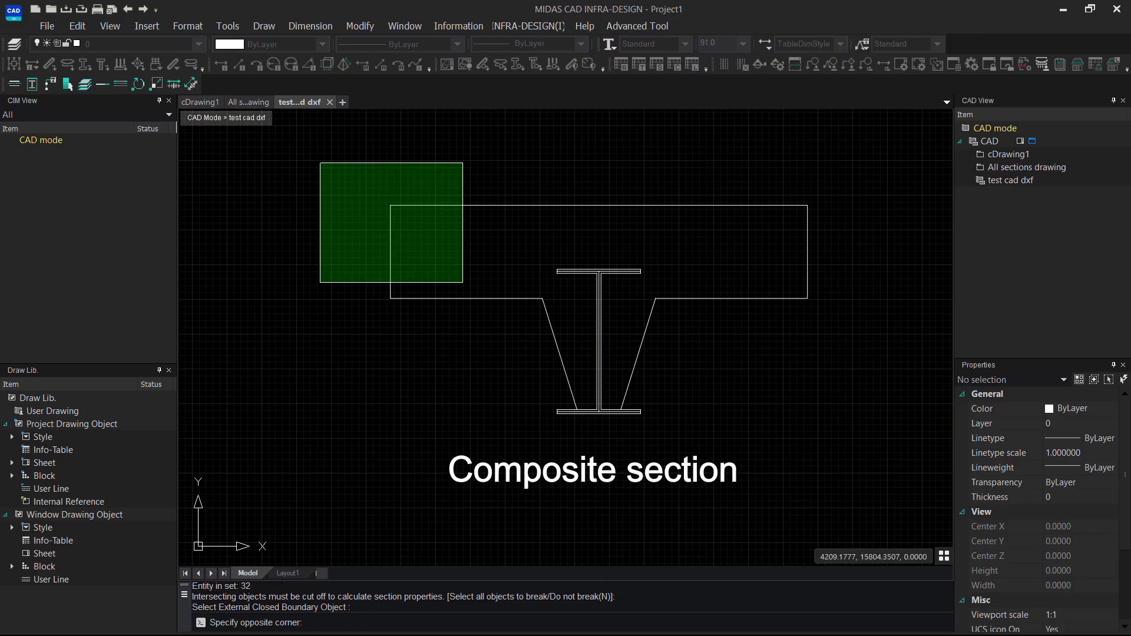
{"action": "left_click", "coordinate": [302, 330]}
{"action": "left_click", "coordinate": [887, 243]}
{"action": "left_click", "coordinate": [724, 328]}
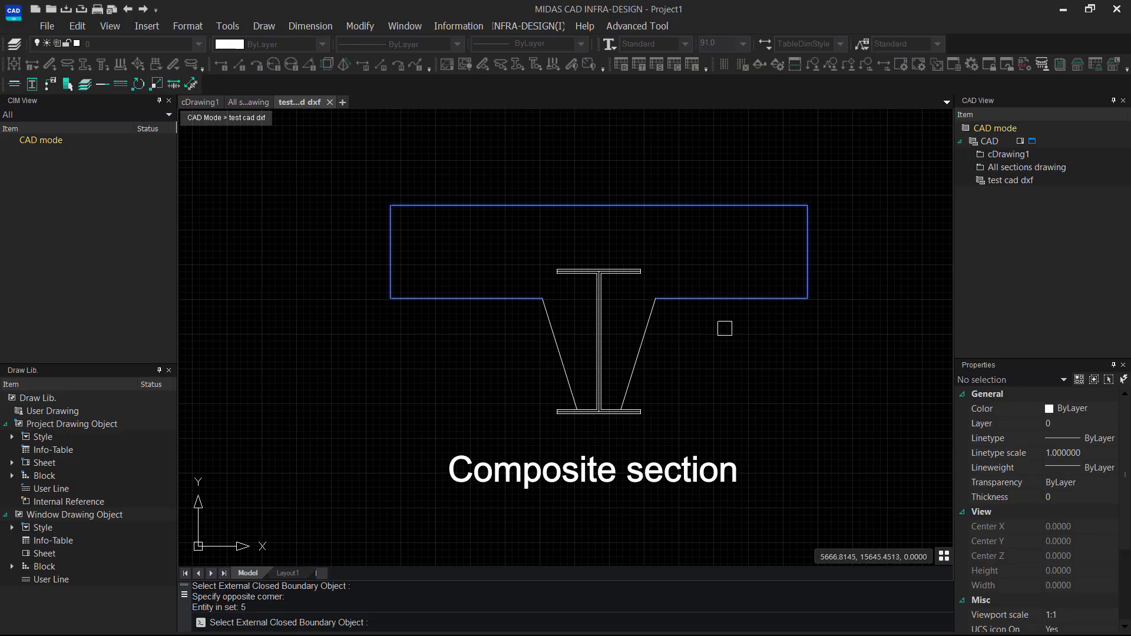
{"action": "left_click", "coordinate": [651, 328]}
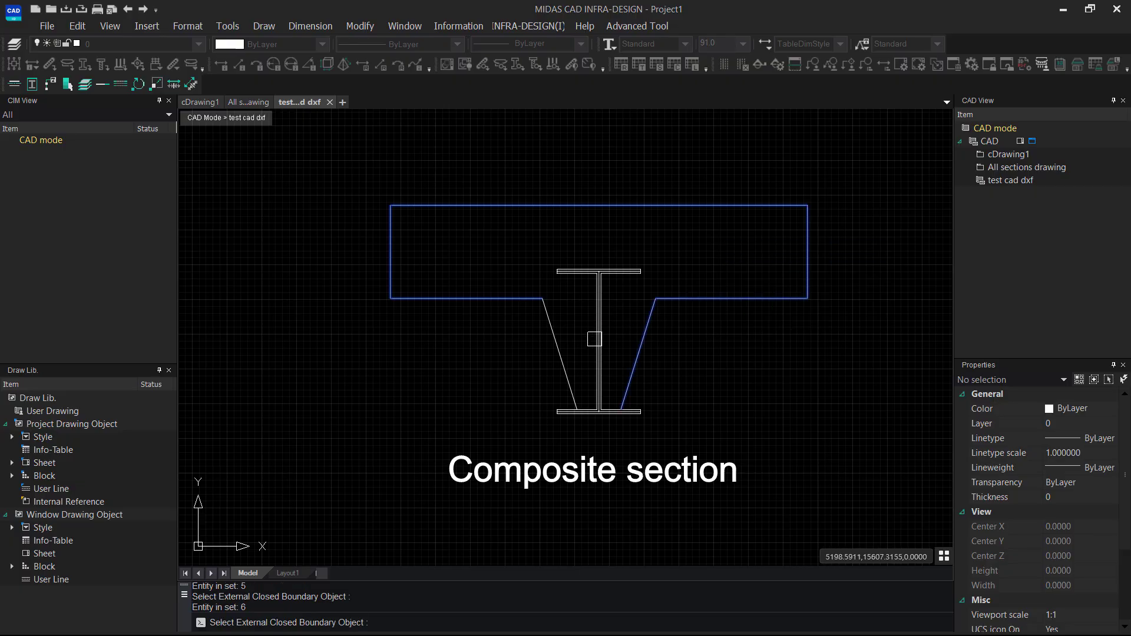
{"action": "left_click", "coordinate": [555, 337]}
Step: Add the bottom flange's upper edges and both web faces to the external boundary selection
{"action": "scroll", "coordinate": [582, 407], "scroll_direction": "up", "scroll_amount": 4}
{"action": "left_click", "coordinate": [584, 404]}
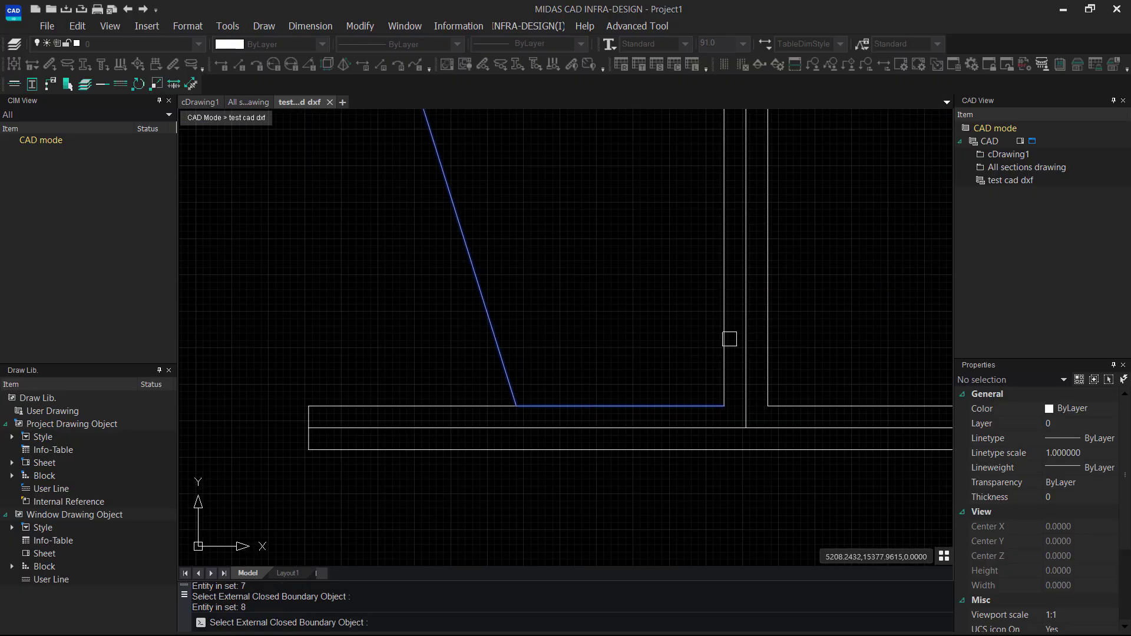
{"action": "left_click", "coordinate": [729, 336]}
{"action": "scroll", "coordinate": [732, 301], "scroll_direction": "down", "scroll_amount": 2}
{"action": "left_click", "coordinate": [769, 524]}
{"action": "left_click", "coordinate": [769, 524]}
{"action": "scroll", "coordinate": [785, 330], "scroll_direction": "down", "scroll_amount": 4}
{"action": "scroll", "coordinate": [783, 285], "scroll_direction": "up", "scroll_amount": 4}
{"action": "middle_click_drag", "start_coordinate": [783, 285], "coordinate": [780, 360]}
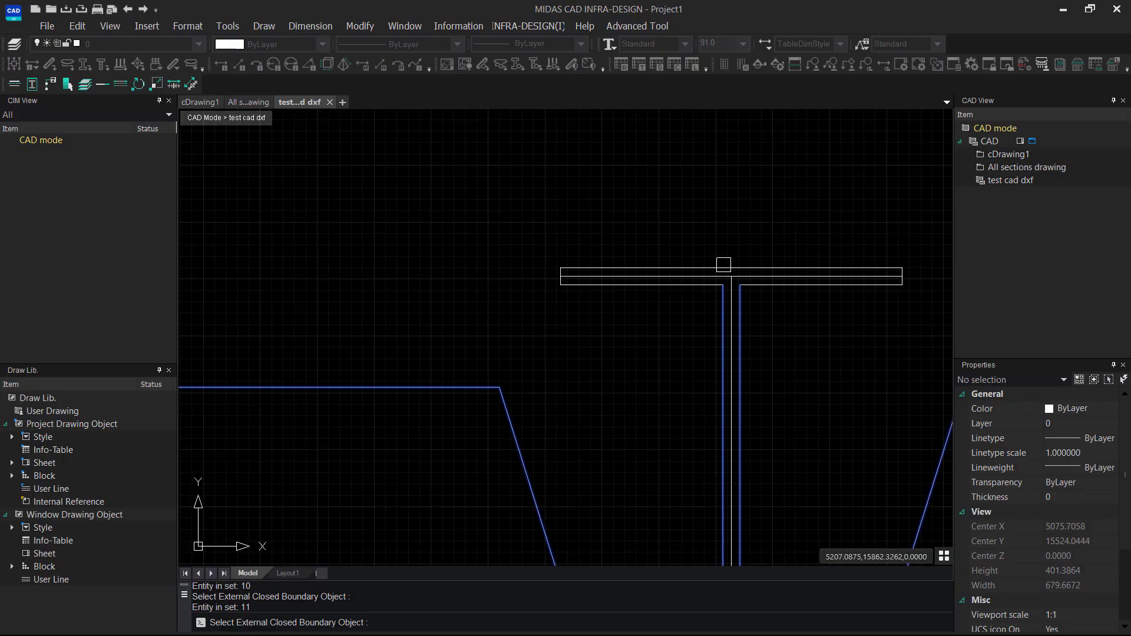
Step: Add the top flange's top, end and underside edges to the external boundary selection
{"action": "left_click", "coordinate": [723, 264]}
{"action": "scroll", "coordinate": [561, 275], "scroll_direction": "up", "scroll_amount": 3}
{"action": "left_click", "coordinate": [556, 271]}
{"action": "left_click", "coordinate": [604, 318]}
{"action": "left_click", "coordinate": [604, 318]}
{"action": "scroll", "coordinate": [604, 318], "scroll_direction": "down", "scroll_amount": 5}
{"action": "scroll", "coordinate": [672, 313], "scroll_direction": "up", "scroll_amount": 5}
{"action": "left_click", "coordinate": [542, 313]}
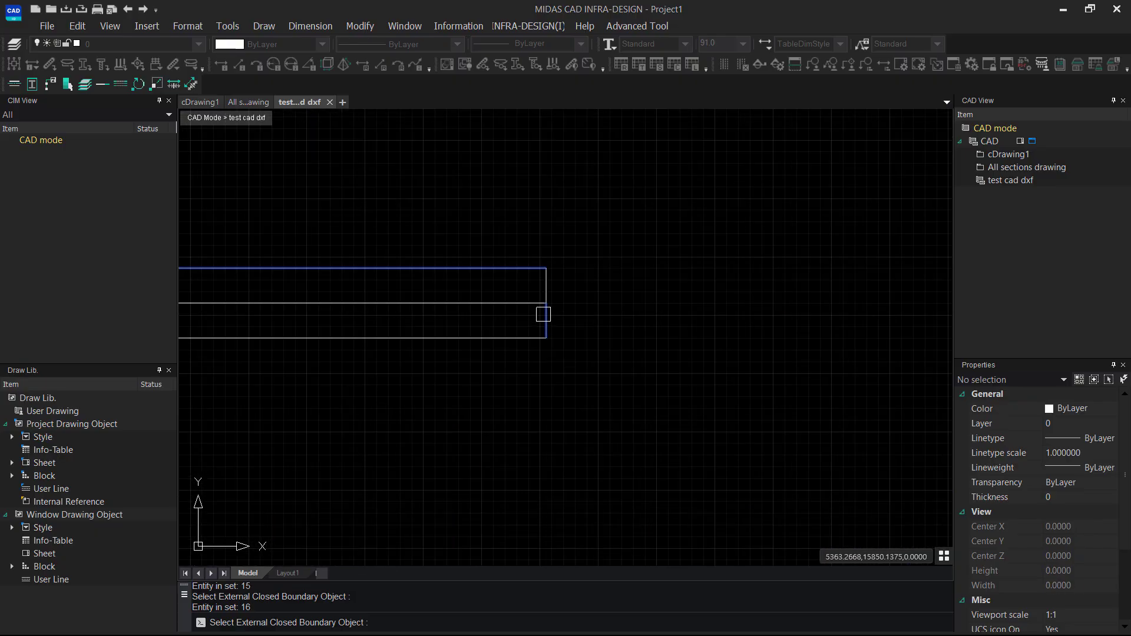
{"action": "left_click", "coordinate": [543, 285]}
{"action": "left_click", "coordinate": [499, 337]}
{"action": "scroll", "coordinate": [500, 338], "scroll_direction": "down", "scroll_amount": 3}
{"action": "middle_click_drag", "start_coordinate": [497, 340], "coordinate": [722, 303]}
{"action": "scroll", "coordinate": [721, 304], "scroll_direction": "down", "scroll_amount": 5}
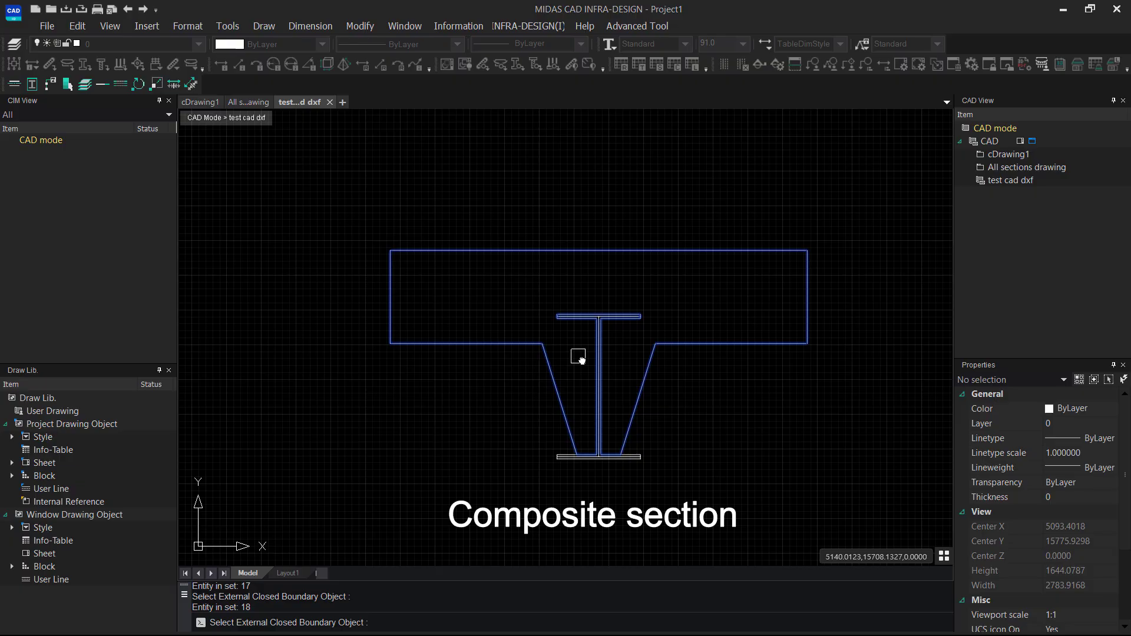
Step: Calculate the CIVIL section properties for the selected deck boundary and save the section
{"action": "key", "text": "Return"}
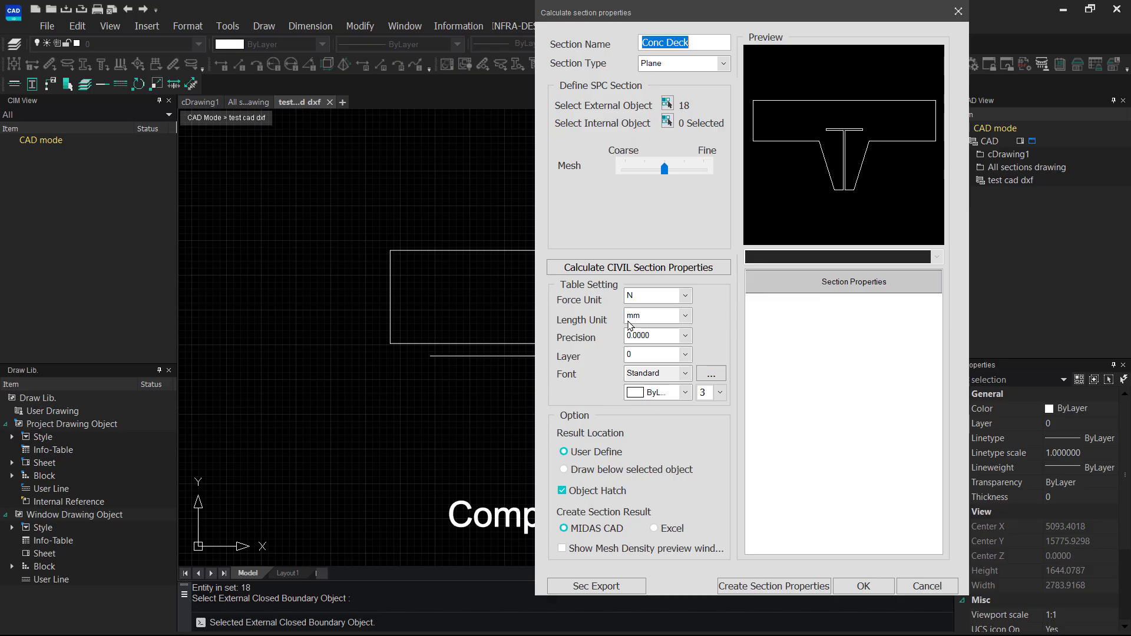
{"action": "left_click", "coordinate": [617, 268]}
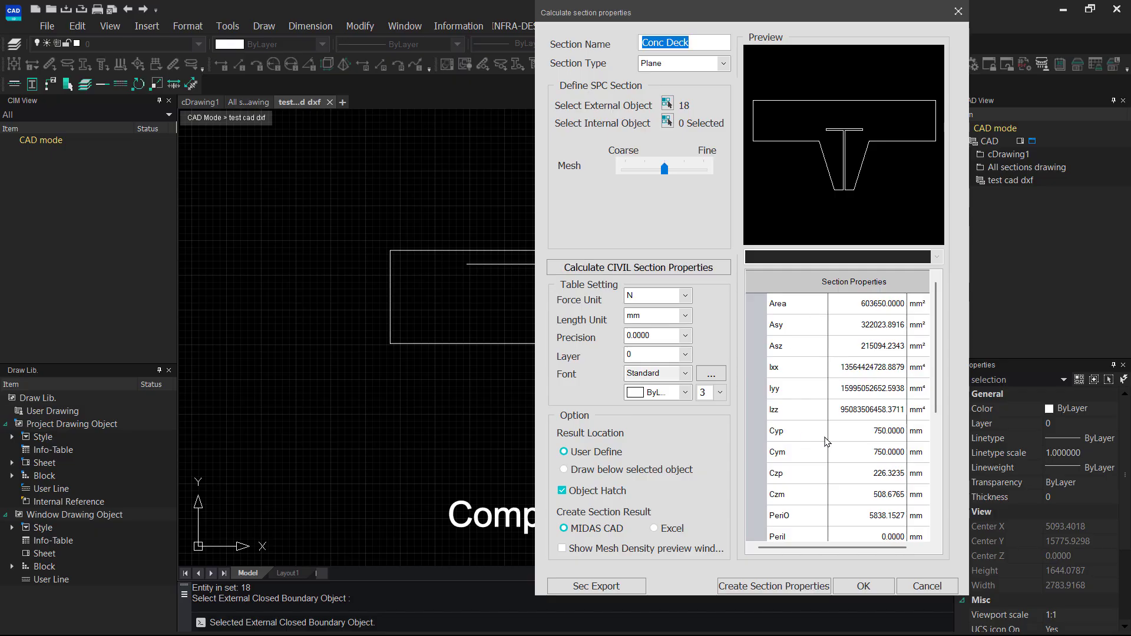
{"action": "left_click", "coordinate": [864, 587]}
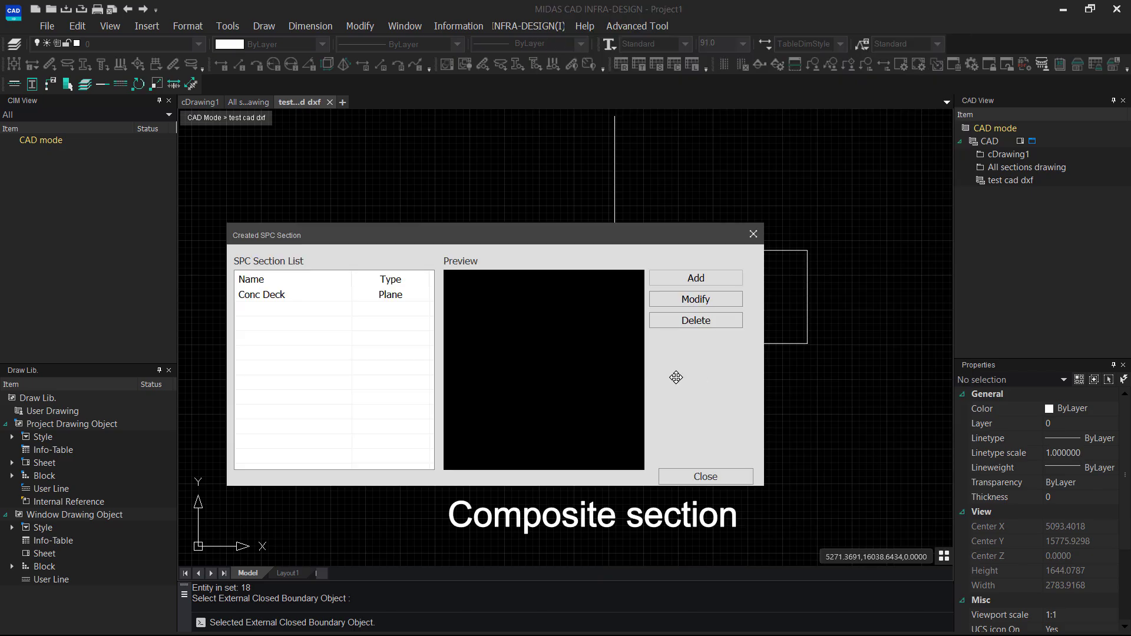
Step: Add another SPC section and break the intersecting objects of the steel I-girder only
{"action": "left_click", "coordinate": [695, 279]}
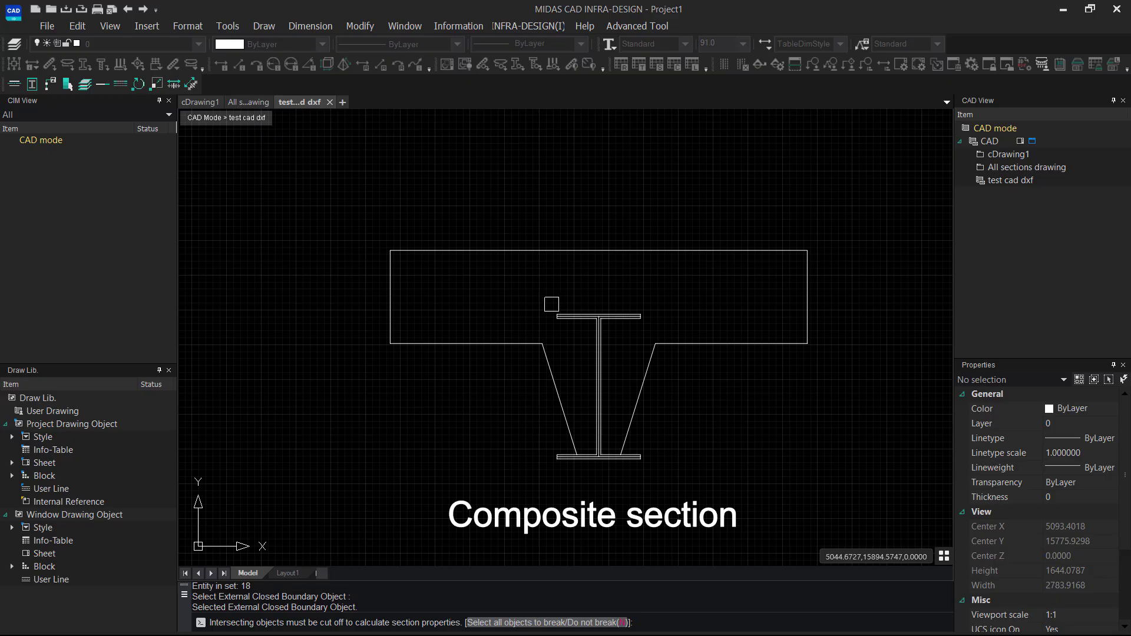
{"action": "scroll", "coordinate": [550, 282], "scroll_direction": "up", "scroll_amount": 5}
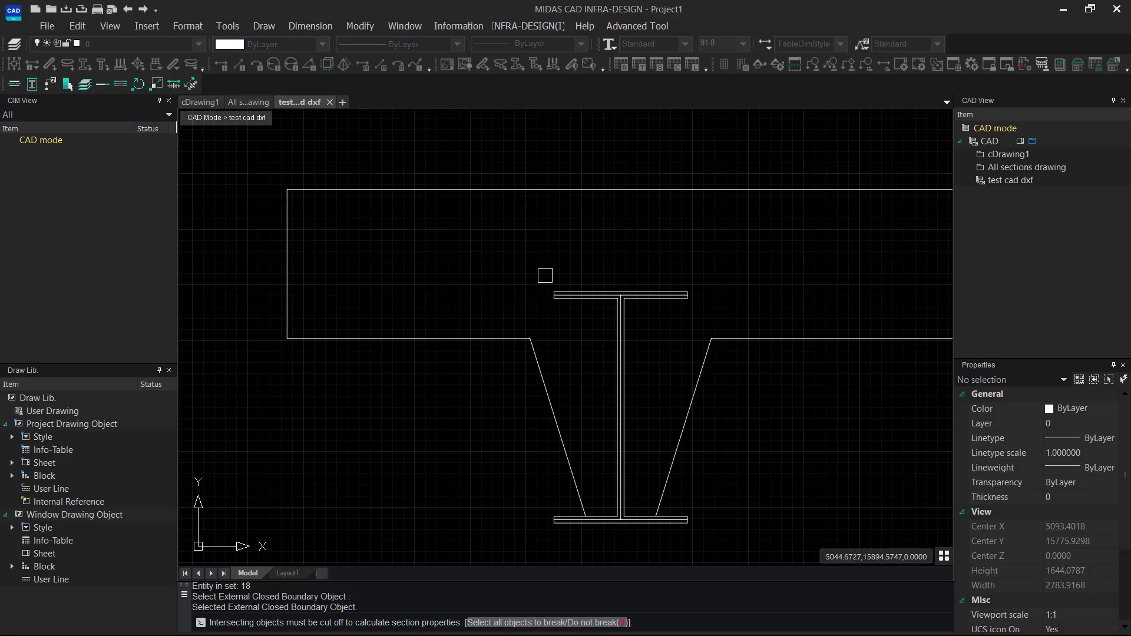
{"action": "left_click", "coordinate": [508, 135]}
{"action": "middle_click_drag", "start_coordinate": [760, 475], "coordinate": [756, 370]}
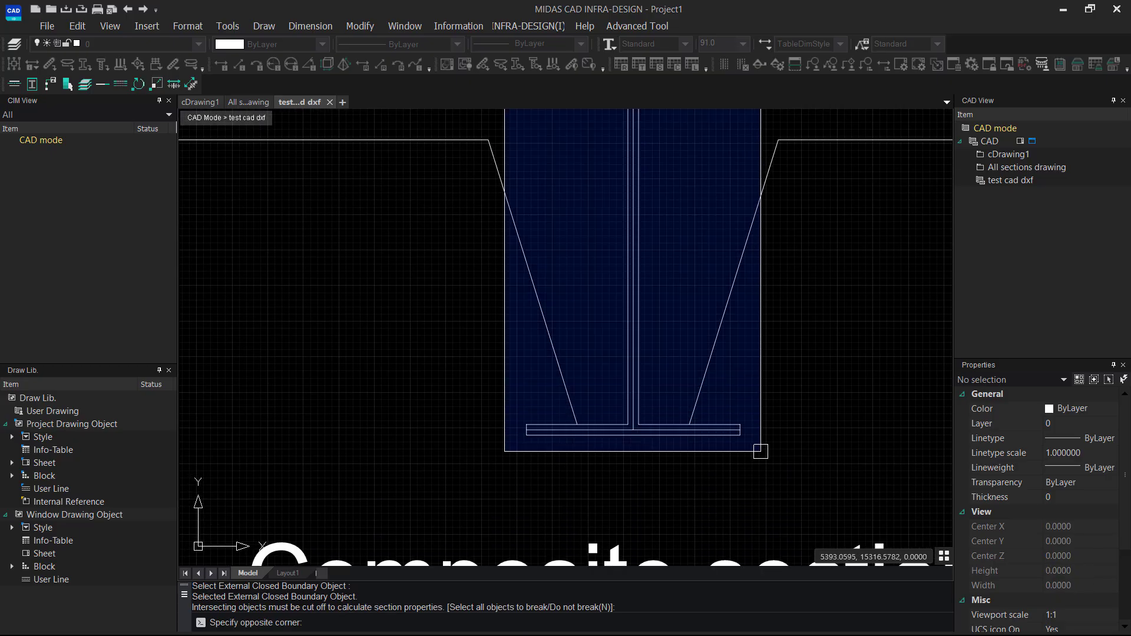
{"action": "left_click", "coordinate": [760, 452]}
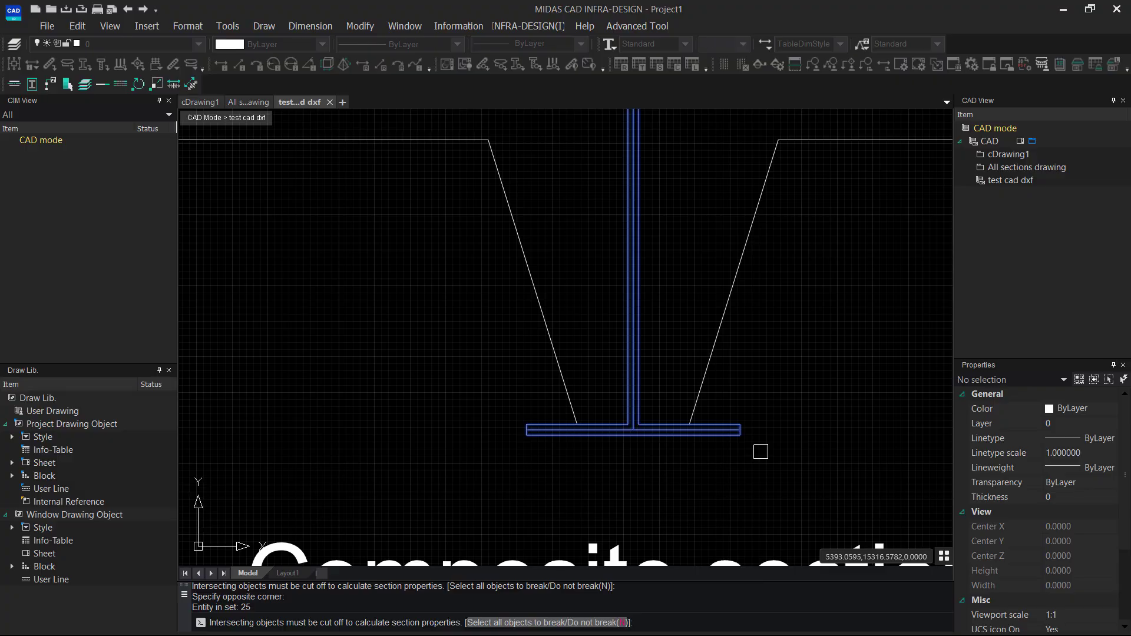
{"action": "key", "text": "Return"}
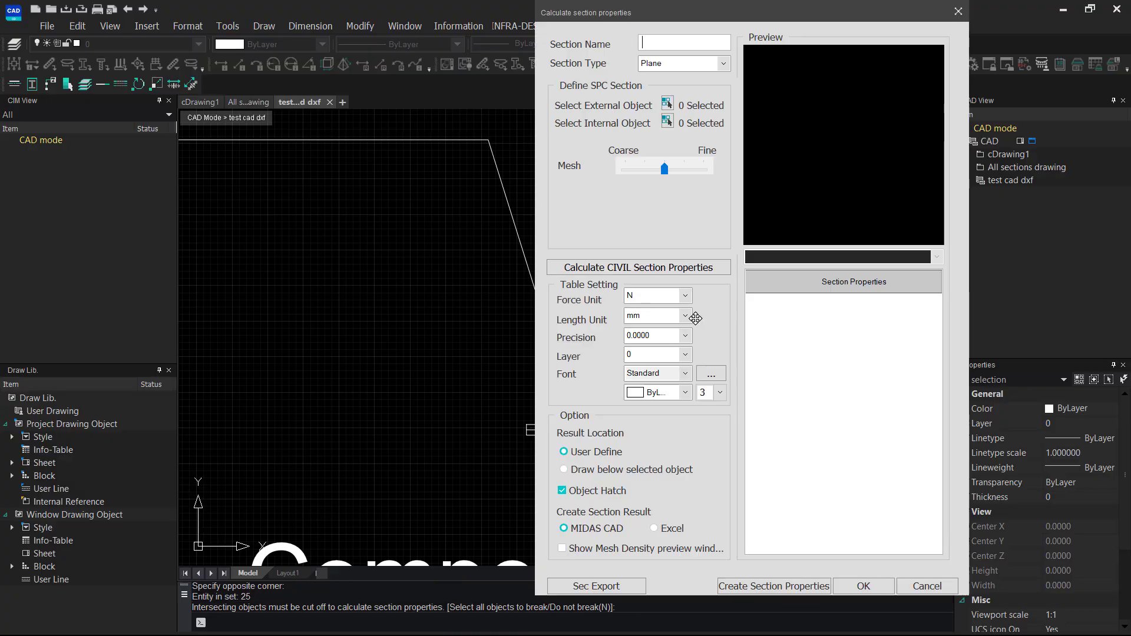
Step: Name the section Steel Girder and set its section type to Line
{"action": "type", "text": "Stee"}
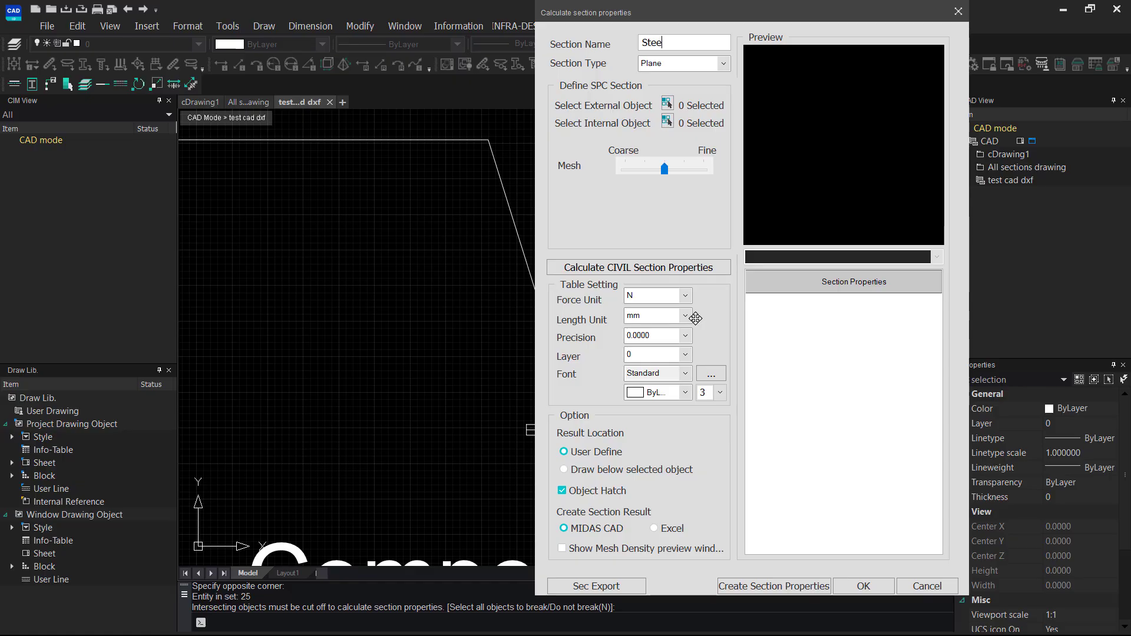
{"action": "type", "text": "l Girder"}
{"action": "left_click", "coordinate": [708, 63]}
{"action": "left_click", "coordinate": [695, 103]}
{"action": "left_click", "coordinate": [723, 63]}
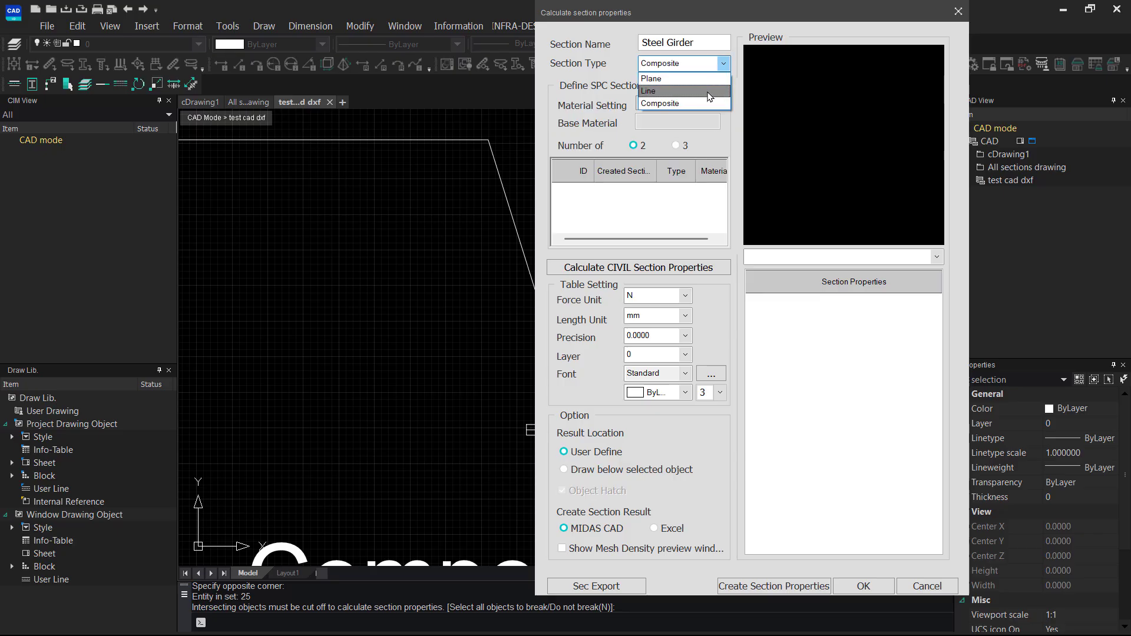
{"action": "left_click", "coordinate": [678, 91]}
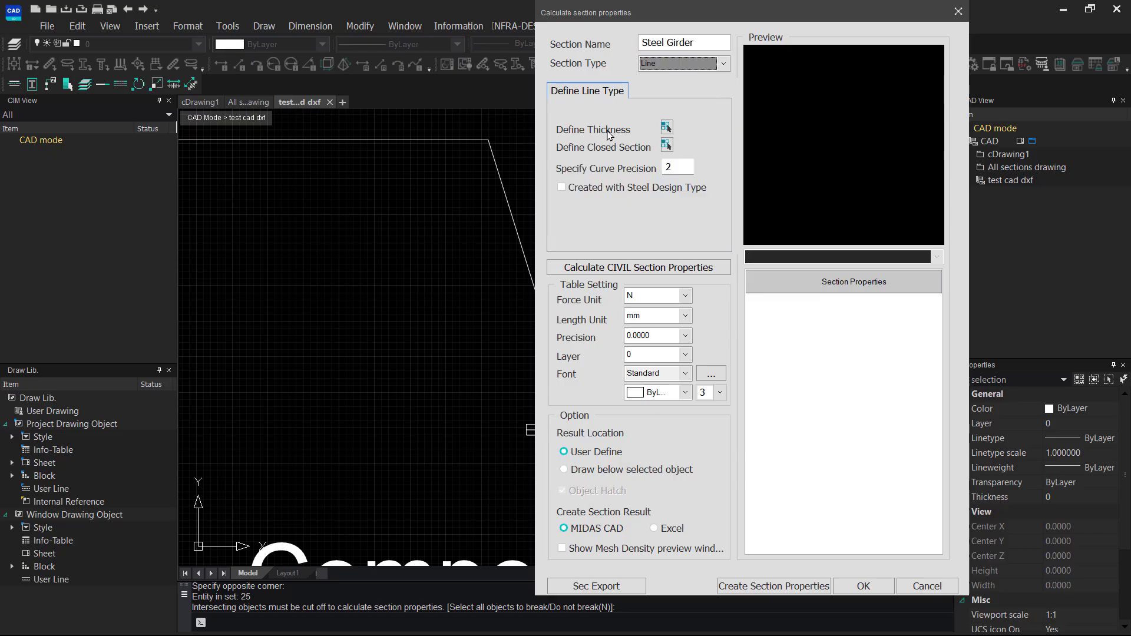
Step: Select the centerlines of the girder's top flange, web and bottom flange for the thickness definition
{"action": "left_click", "coordinate": [667, 131]}
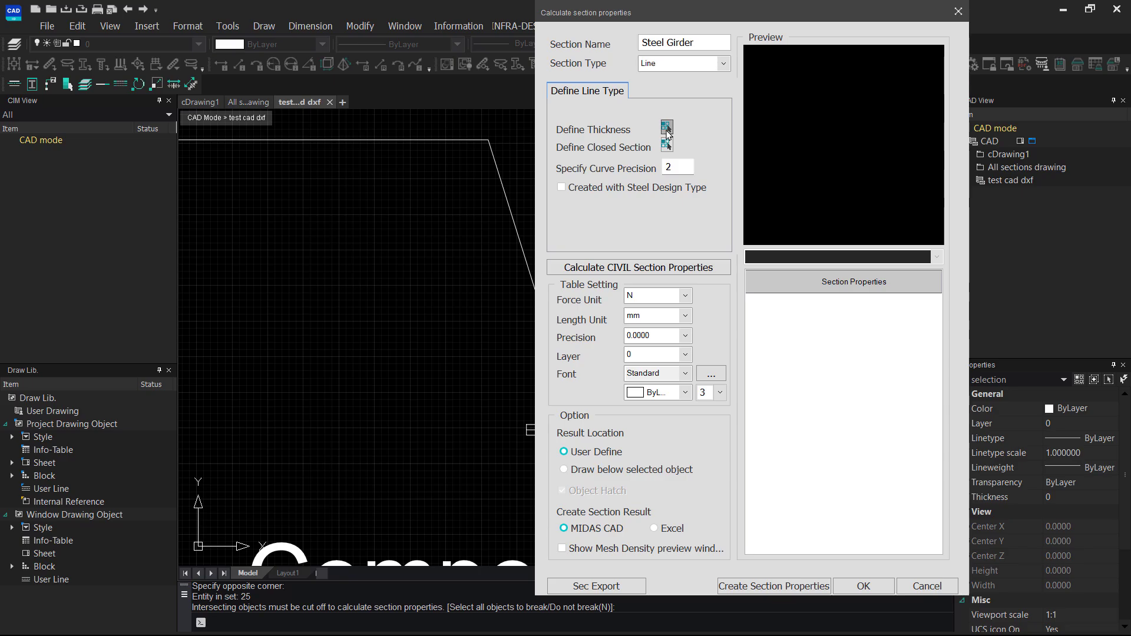
{"action": "middle_click_drag", "start_coordinate": [664, 134], "coordinate": [674, 366]}
{"action": "scroll", "coordinate": [654, 283], "scroll_direction": "up", "scroll_amount": 5}
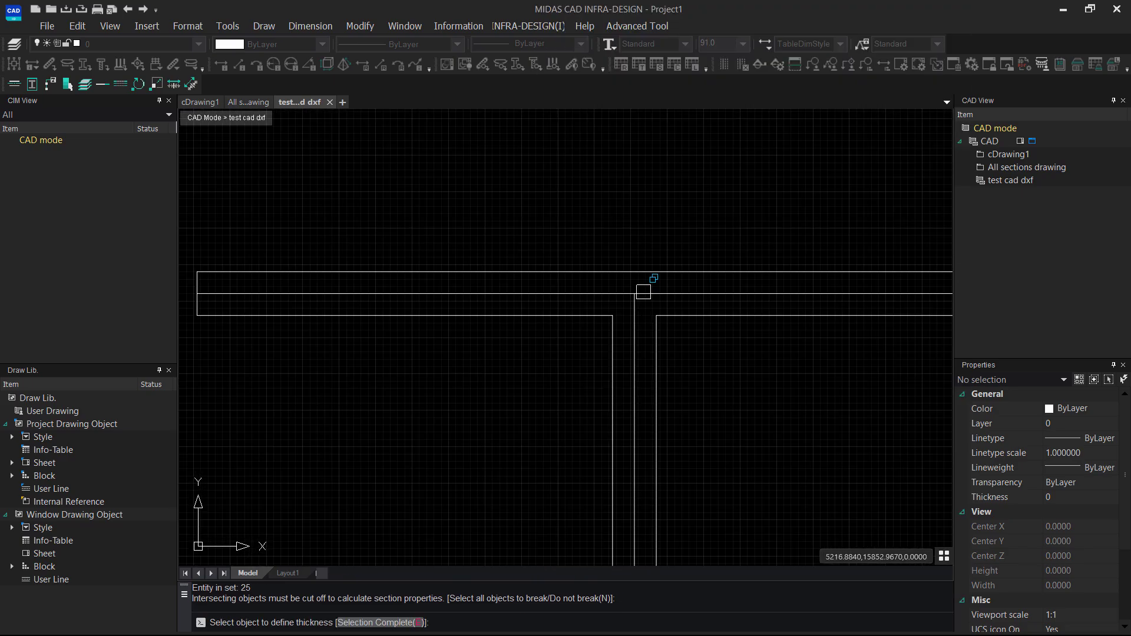
{"action": "left_click", "coordinate": [654, 285]}
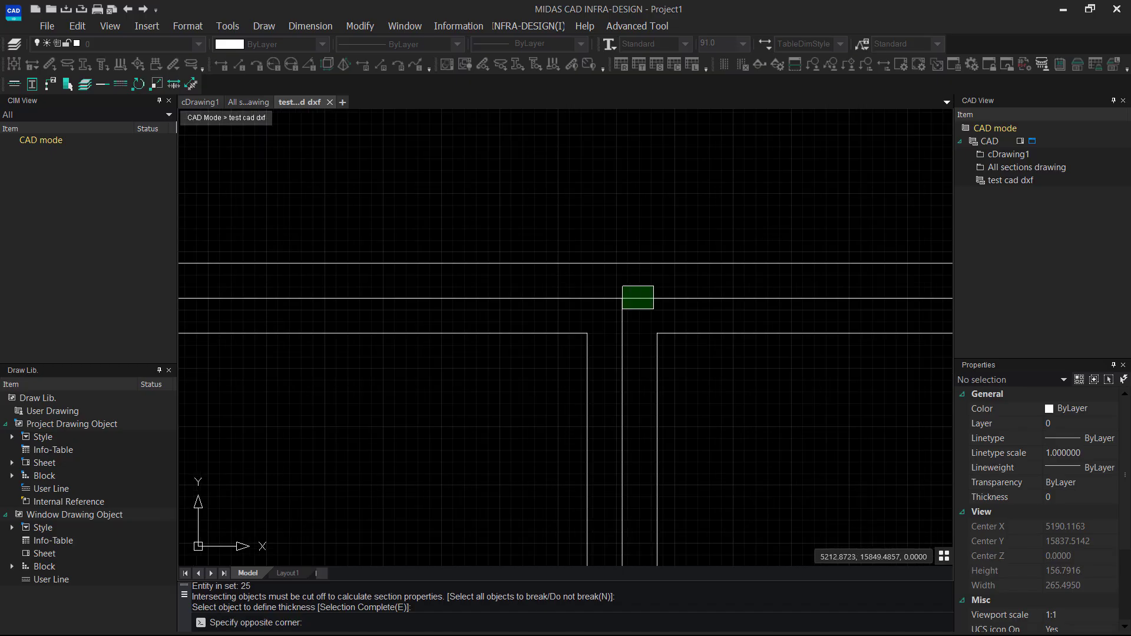
{"action": "left_click", "coordinate": [607, 319]}
{"action": "scroll", "coordinate": [608, 330], "scroll_direction": "down", "scroll_amount": 3}
{"action": "middle_click_drag", "start_coordinate": [603, 387], "coordinate": [658, 170]}
{"action": "middle_click_drag", "start_coordinate": [640, 397], "coordinate": [643, 174]}
{"action": "scroll", "coordinate": [647, 486], "scroll_direction": "up", "scroll_amount": 3}
{"action": "left_click", "coordinate": [759, 407]}
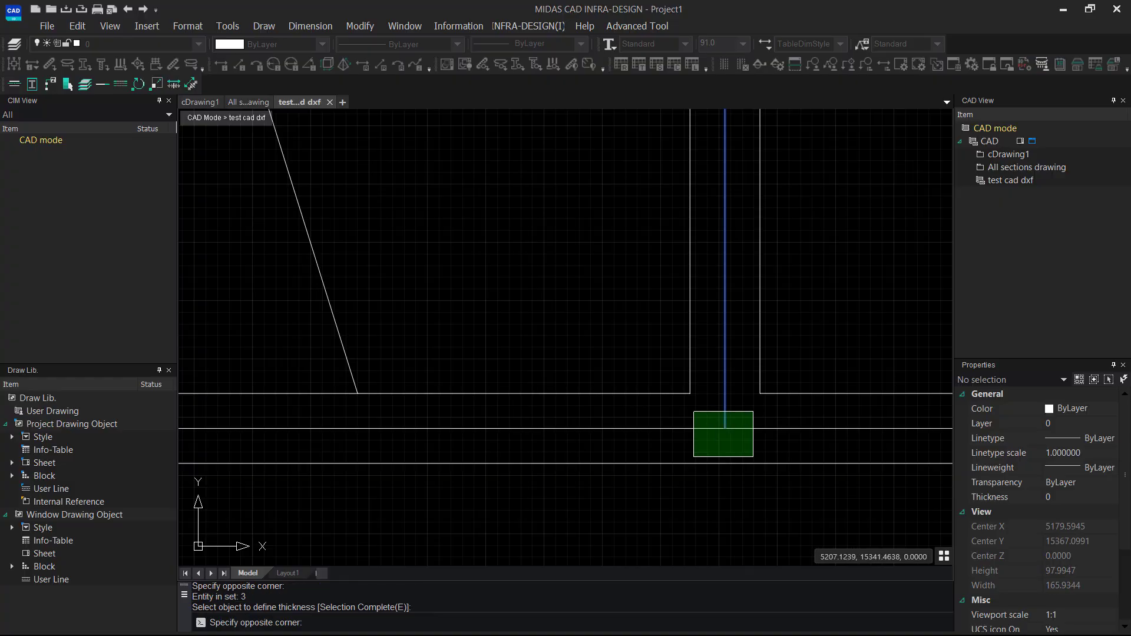
{"action": "left_click", "coordinate": [692, 457]}
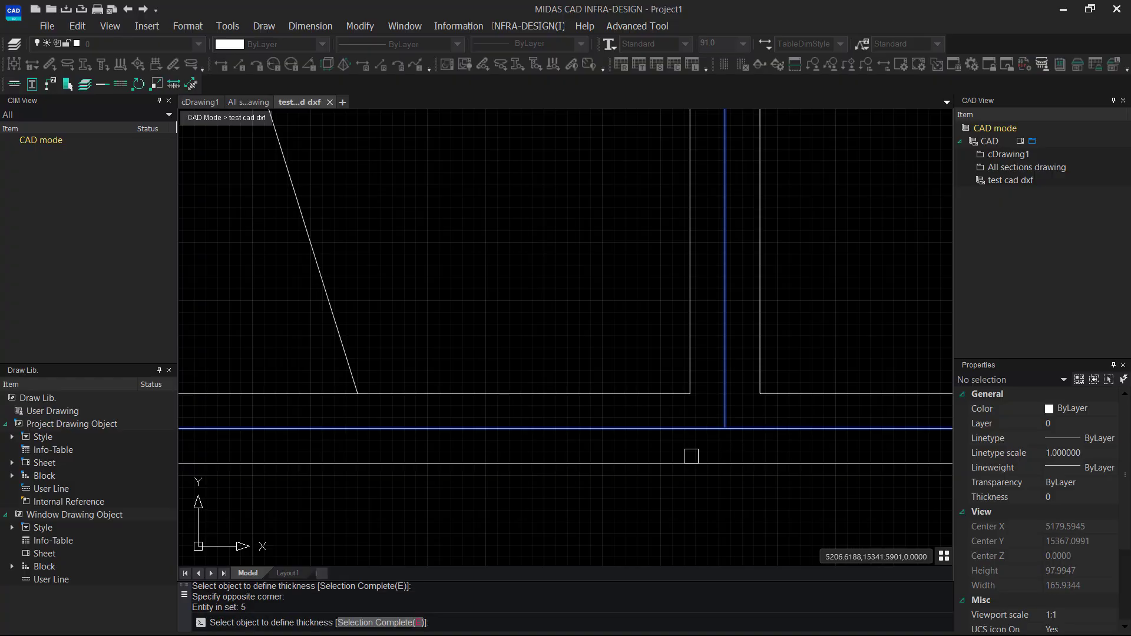
{"action": "key", "text": "Return"}
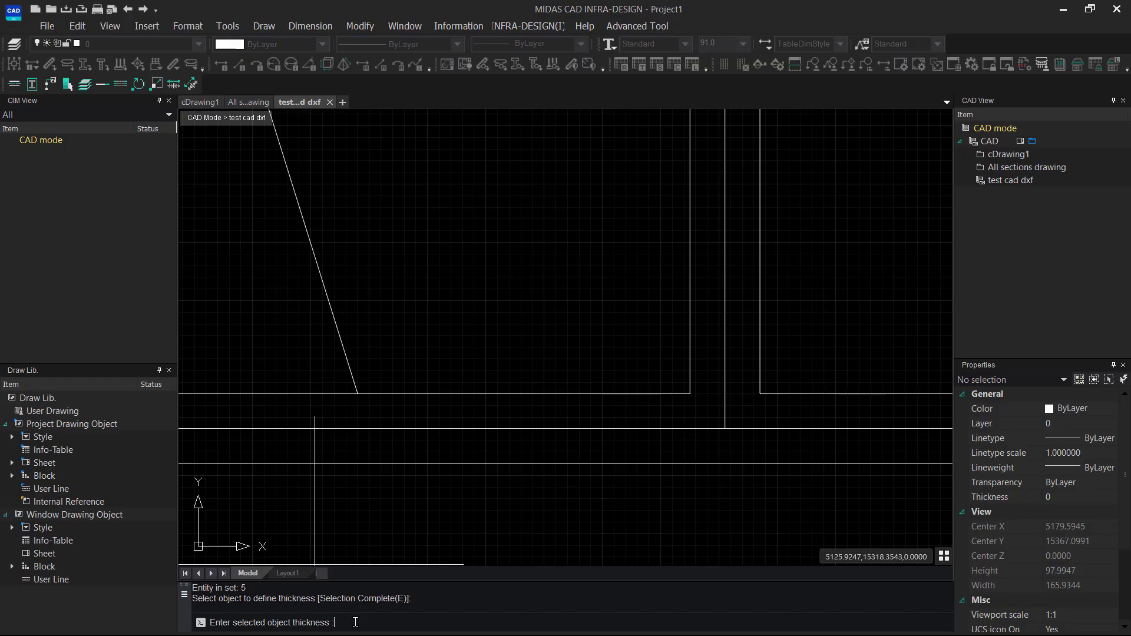
Step: Set the thickness of the selected girder centerlines to 15 and complete the thickness definition
{"action": "type", "text": "15"}
{"action": "key", "text": "Return"}
{"action": "scroll", "coordinate": [460, 436], "scroll_direction": "down", "scroll_amount": 6}
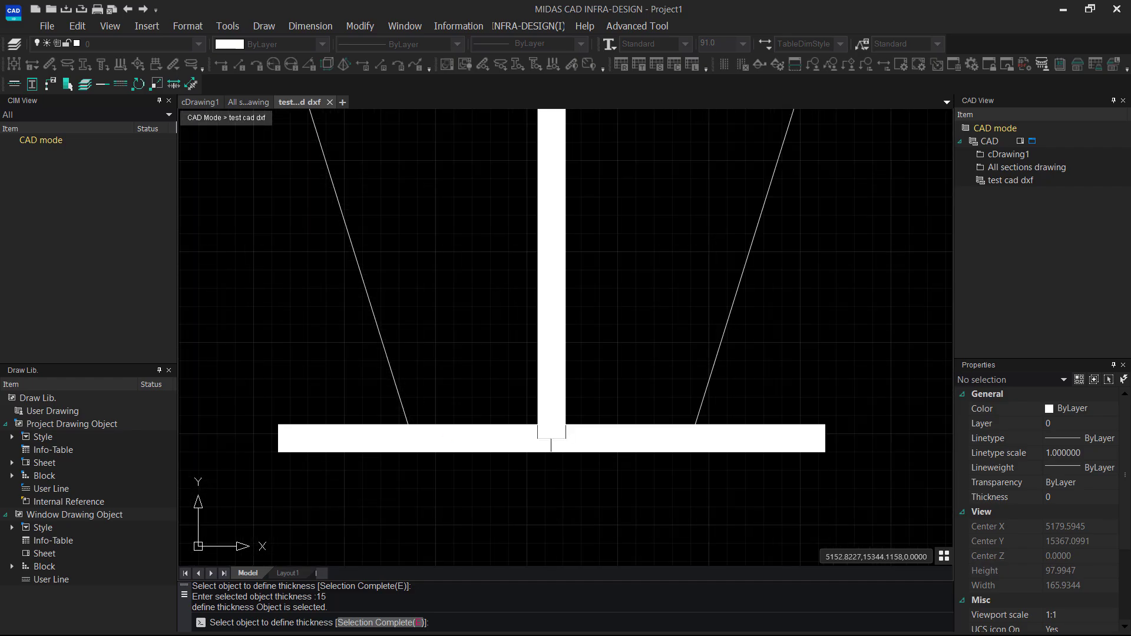
{"action": "middle_click_drag", "start_coordinate": [510, 370], "coordinate": [531, 383]}
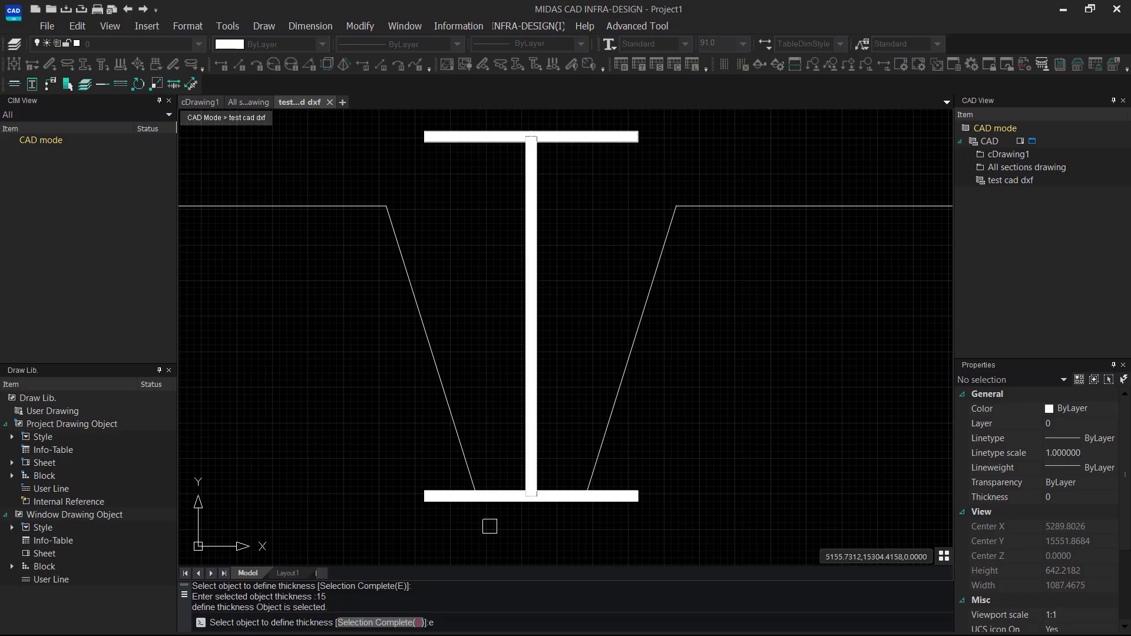
{"action": "key", "text": "Return"}
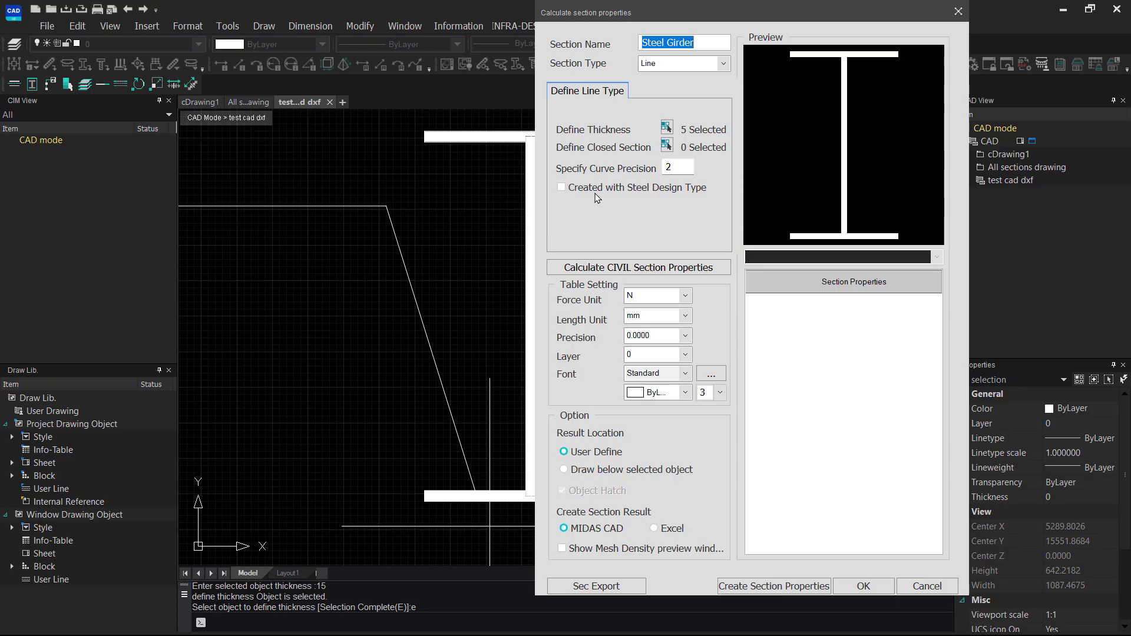
Step: Enable Created with Steel Design Type for the Steel Girder section and exclude the Right Web from its design groups
{"action": "left_click", "coordinate": [562, 188]}
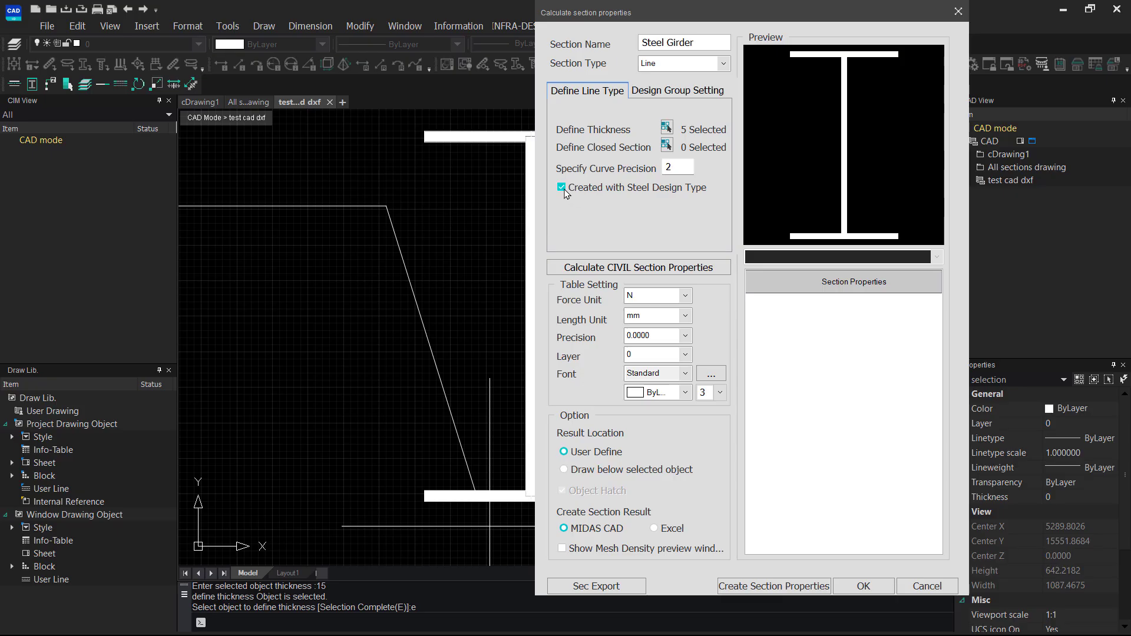
{"action": "left_click", "coordinate": [672, 95]}
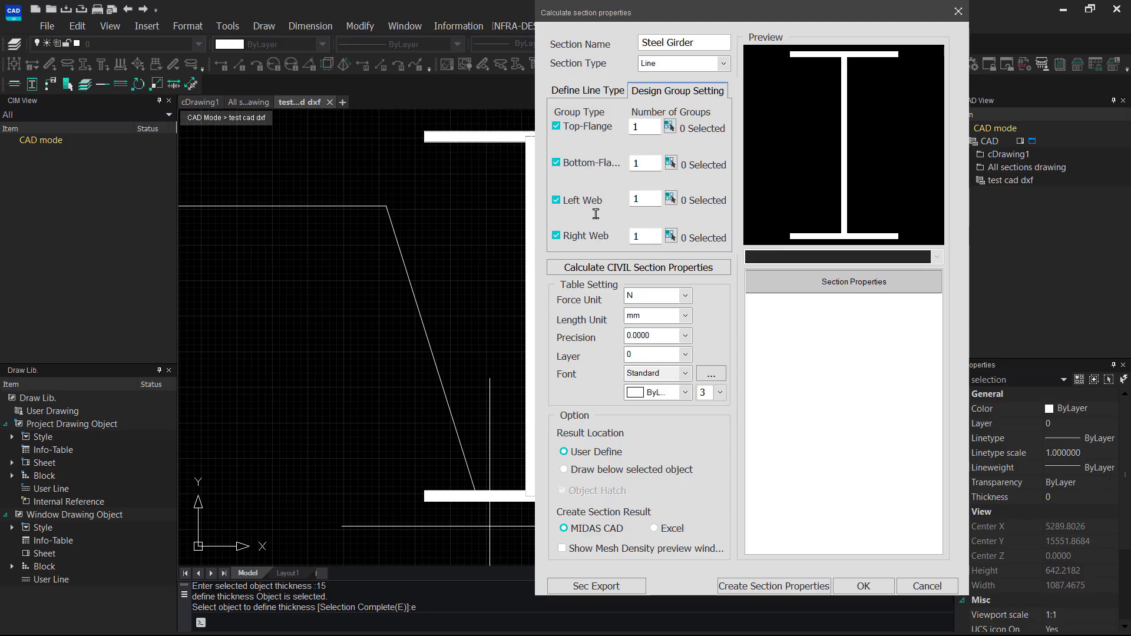
{"action": "left_click", "coordinate": [555, 236]}
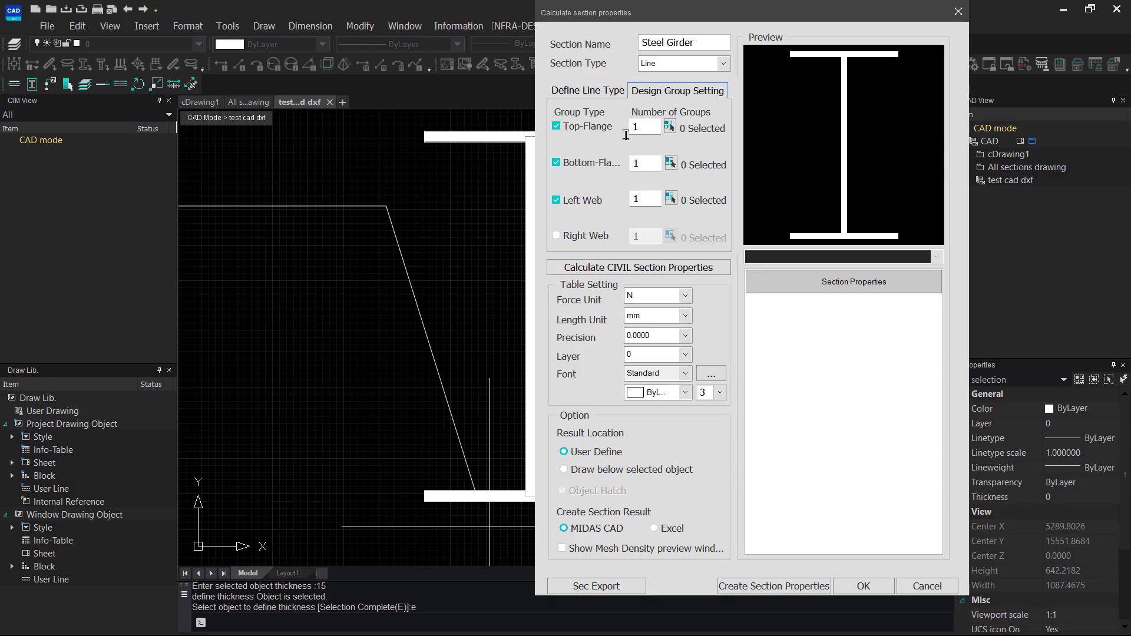
Step: Assign both halves of the girder's top flange to the Top-Flange design group
{"action": "left_click", "coordinate": [670, 126]}
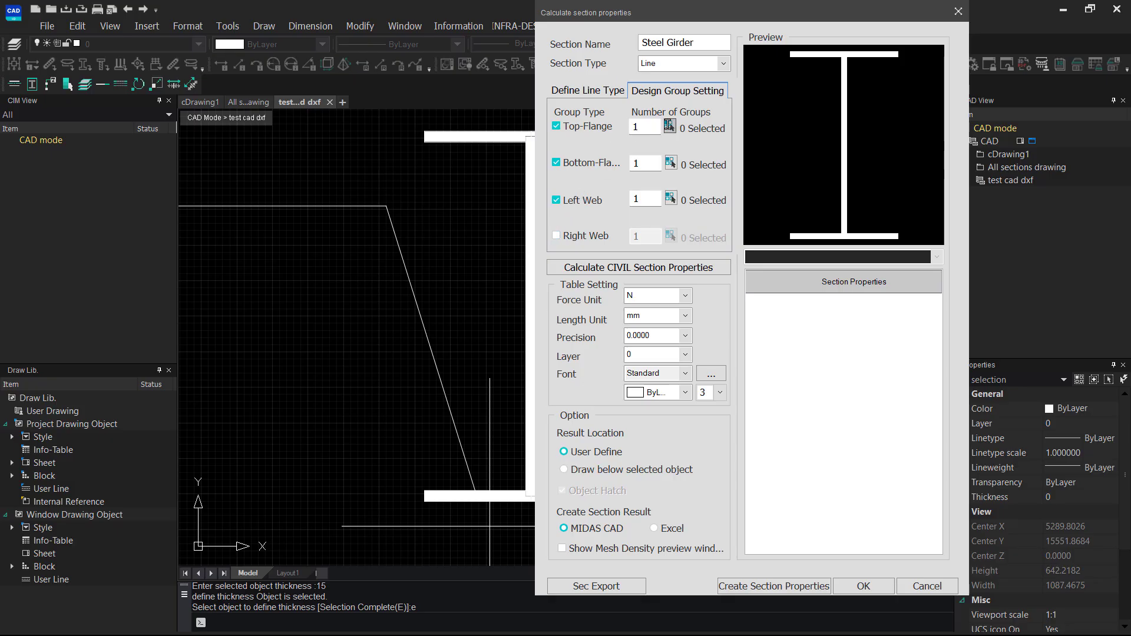
{"action": "left_click", "coordinate": [671, 126]}
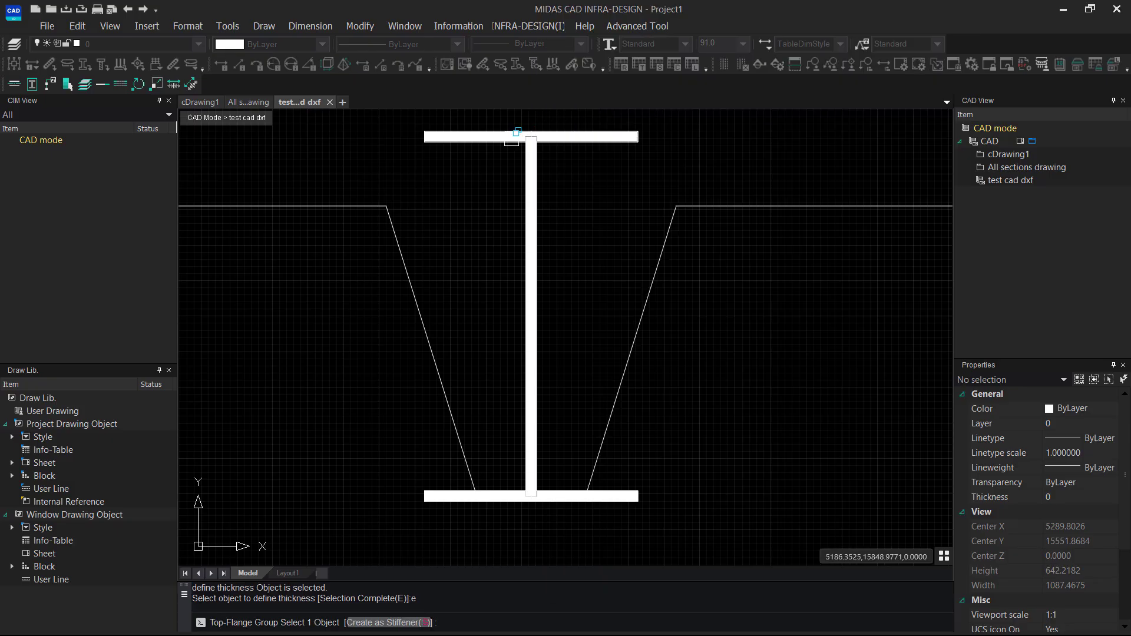
{"action": "scroll", "coordinate": [519, 134], "scroll_direction": "up", "scroll_amount": 4}
{"action": "middle_click_drag", "start_coordinate": [539, 215], "coordinate": [547, 227]}
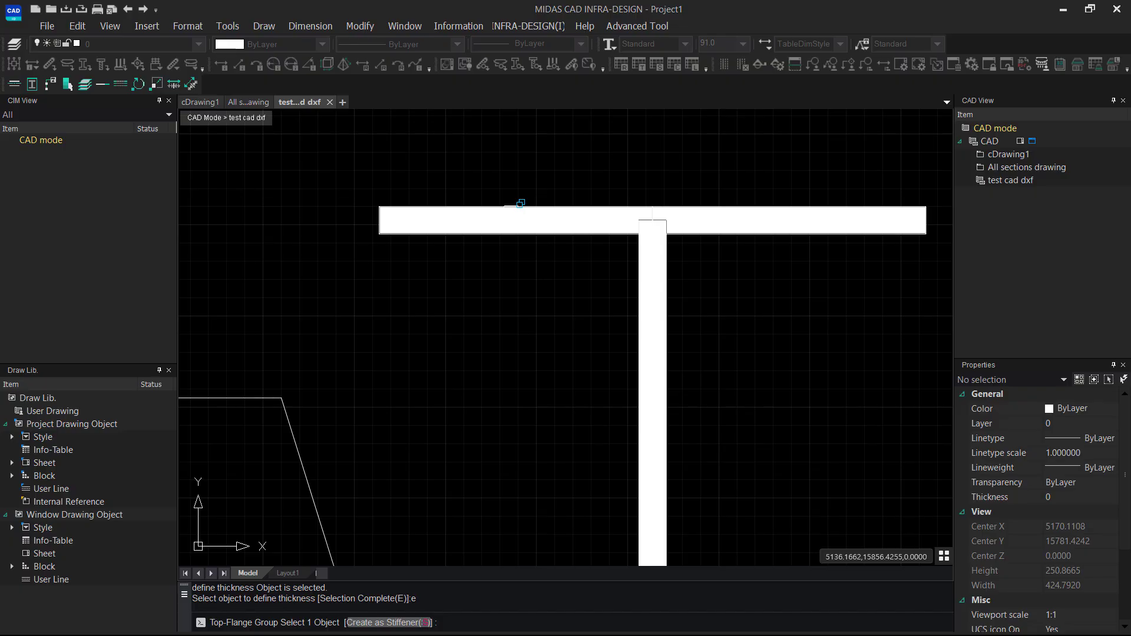
{"action": "left_click", "coordinate": [520, 204]}
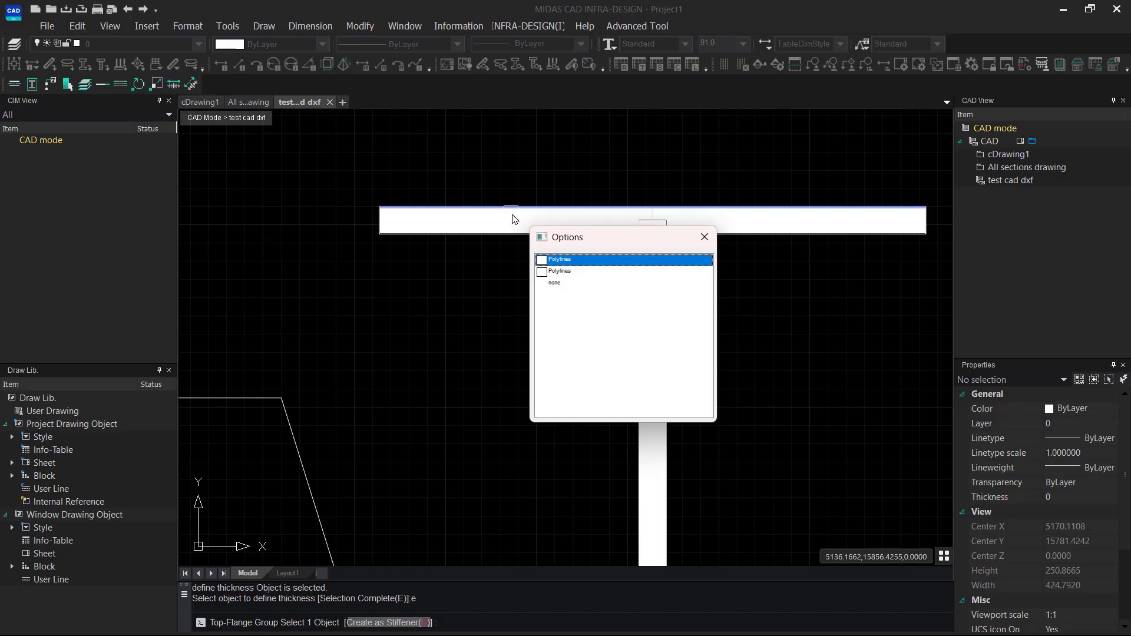
{"action": "left_click", "coordinate": [573, 271]}
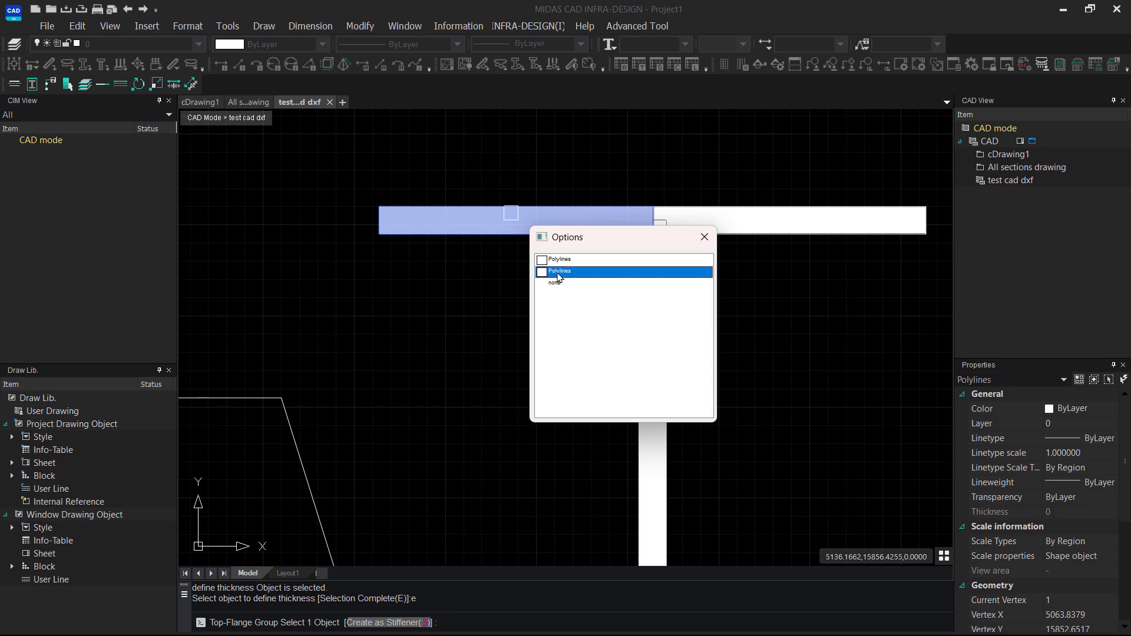
{"action": "left_click", "coordinate": [558, 274]}
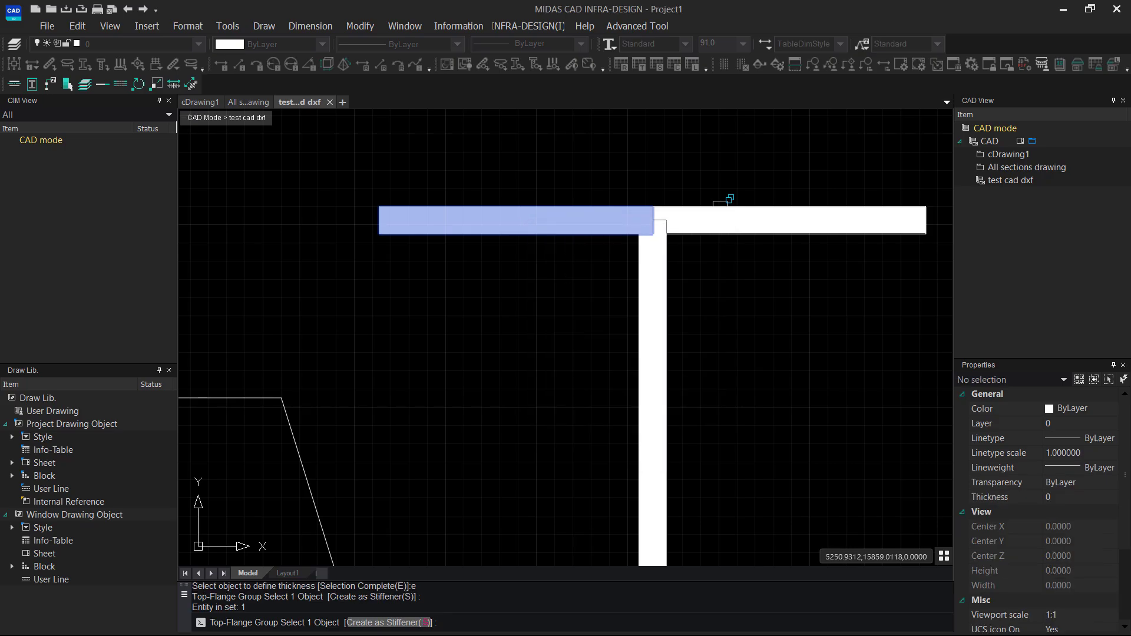
{"action": "left_click", "coordinate": [720, 206]}
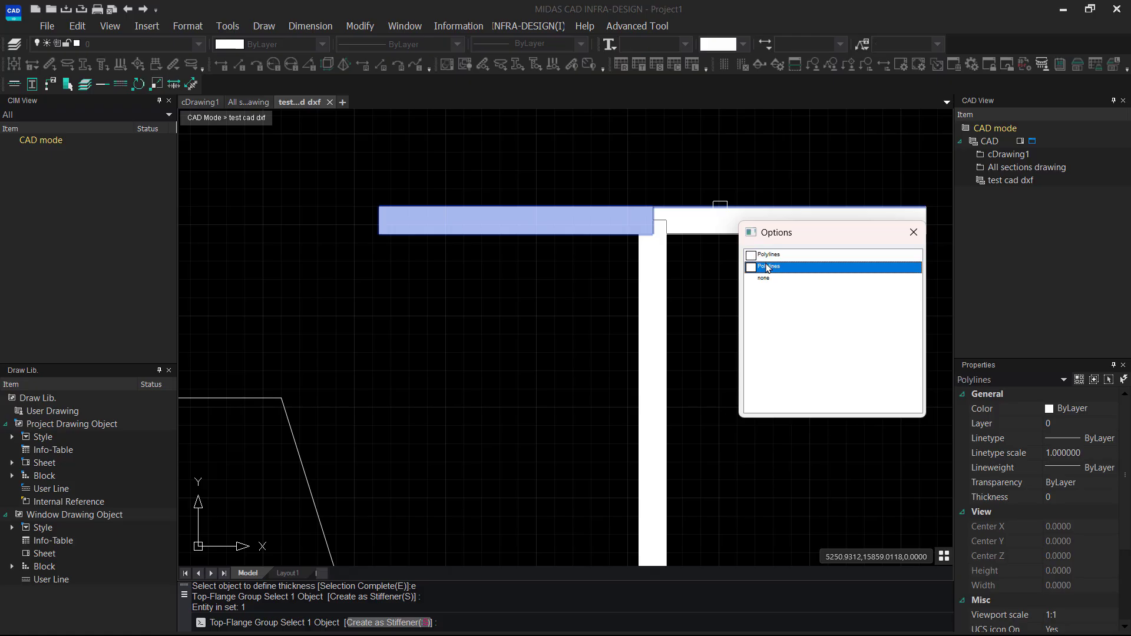
{"action": "left_click", "coordinate": [767, 267]}
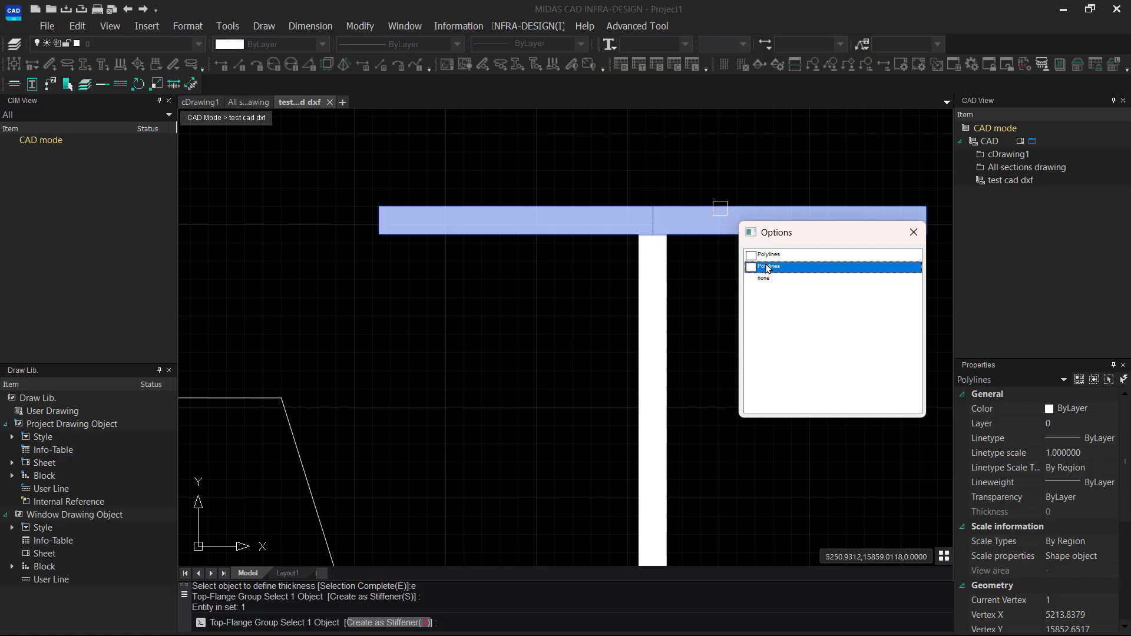
{"action": "left_click", "coordinate": [767, 267]}
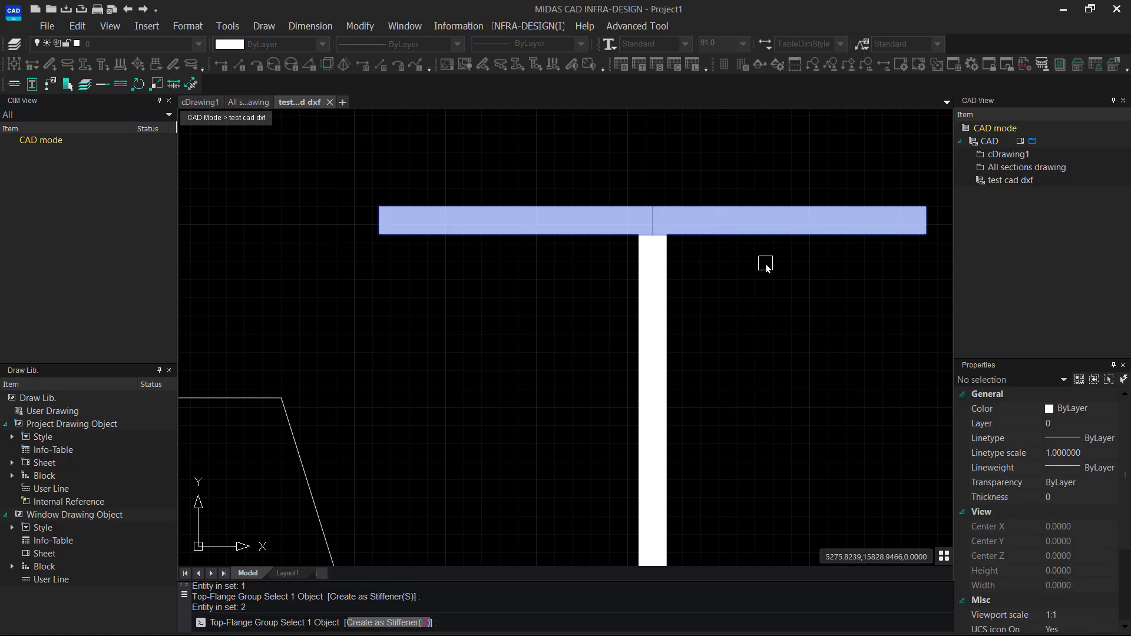
{"action": "key", "text": "Return"}
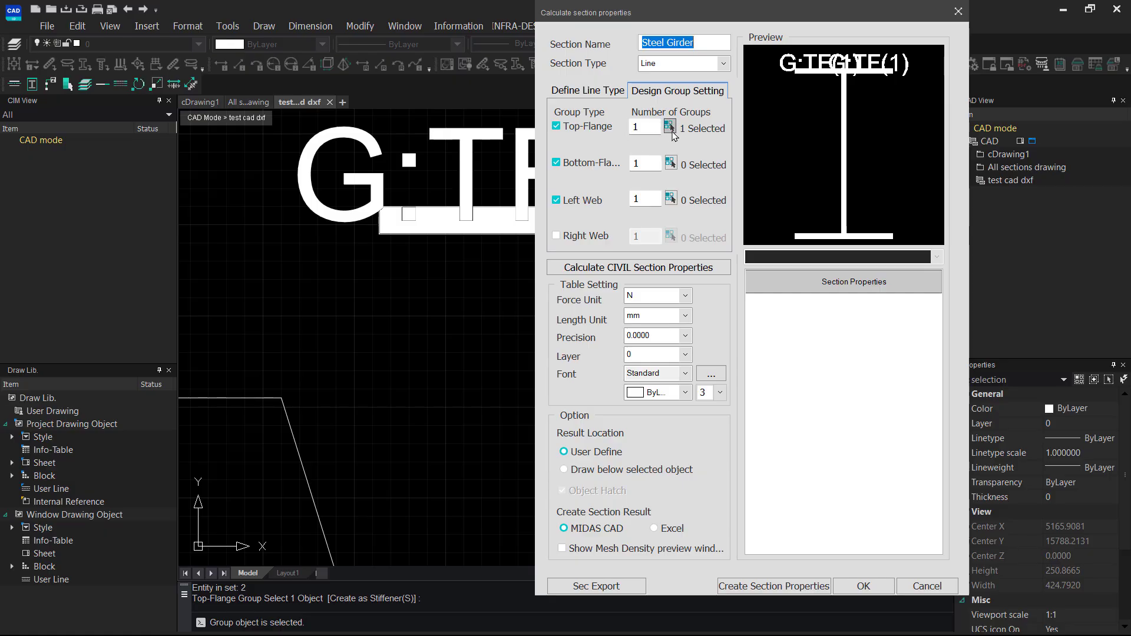
Step: Assign both halves of the girder's bottom flange to the Bottom-Flange design group
{"action": "left_click", "coordinate": [673, 166]}
{"action": "scroll", "coordinate": [665, 338], "scroll_direction": "down", "scroll_amount": 6}
{"action": "middle_click_drag", "start_coordinate": [665, 352], "coordinate": [656, 184]}
{"action": "scroll", "coordinate": [630, 330], "scroll_direction": "up", "scroll_amount": 8}
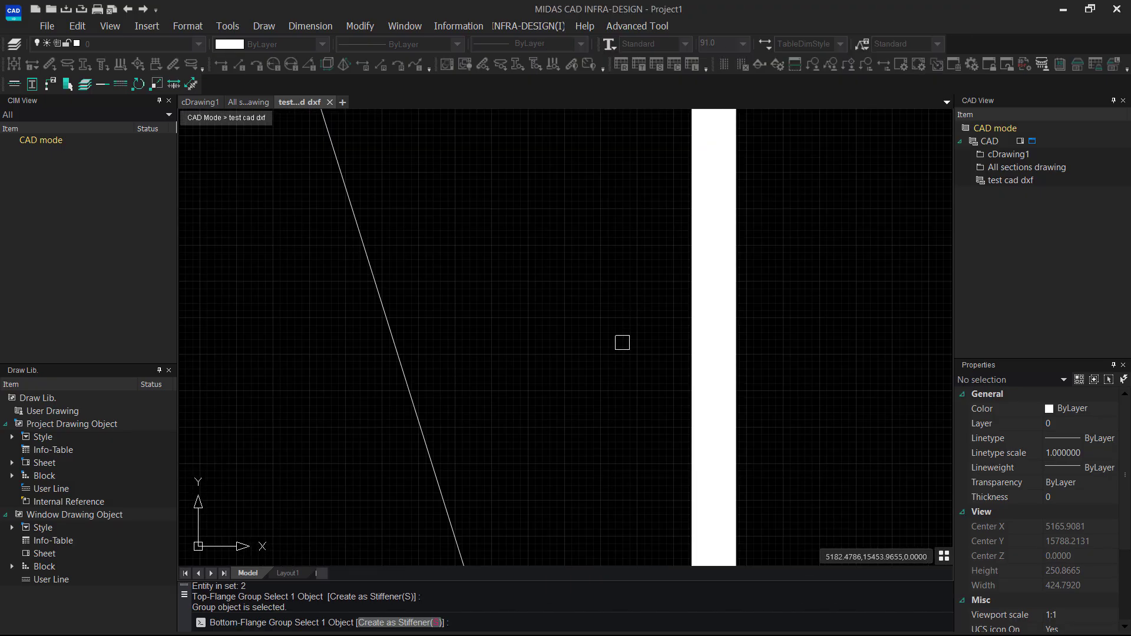
{"action": "middle_click_drag", "start_coordinate": [622, 342], "coordinate": [670, 161]}
{"action": "left_click", "coordinate": [450, 412]}
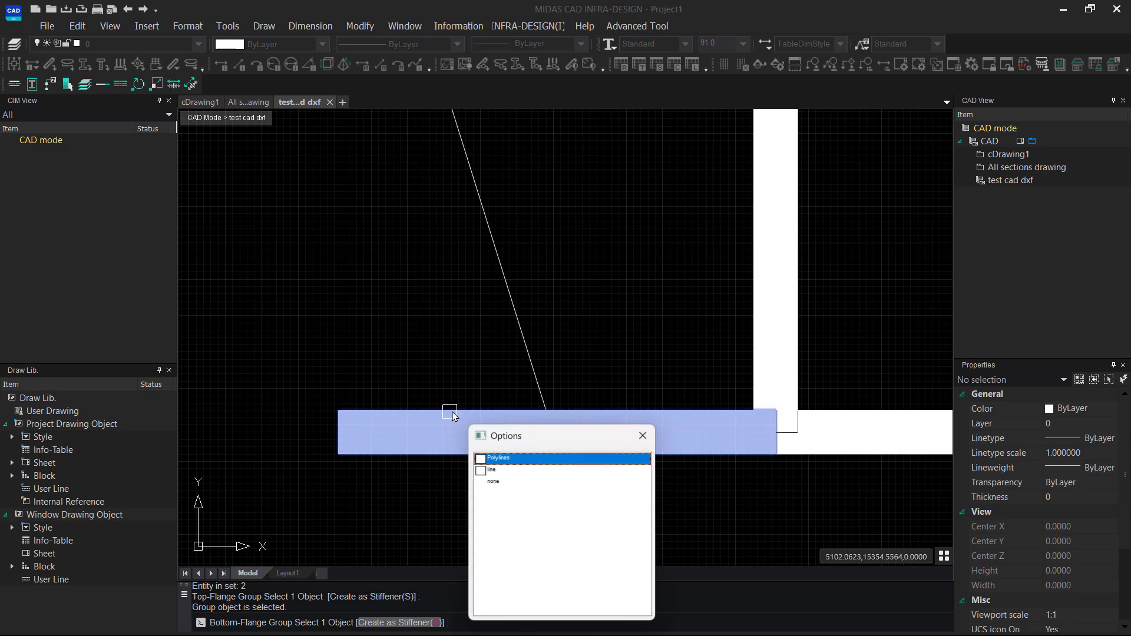
{"action": "left_click", "coordinate": [480, 459]}
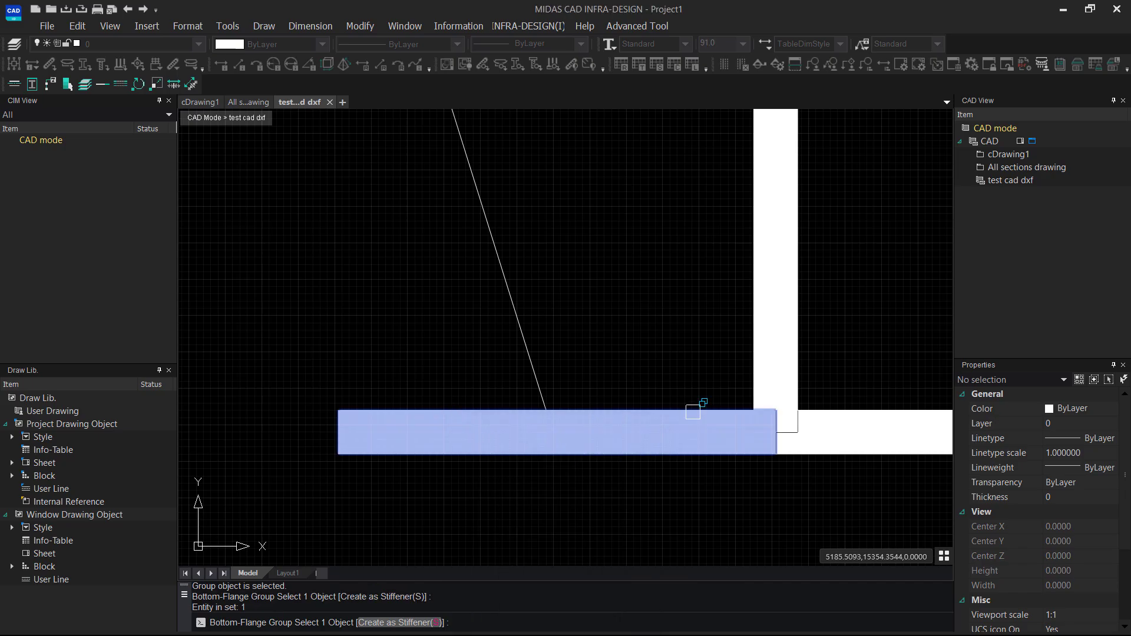
{"action": "middle_click_drag", "start_coordinate": [693, 412], "coordinate": [535, 384]}
{"action": "left_click", "coordinate": [717, 383]}
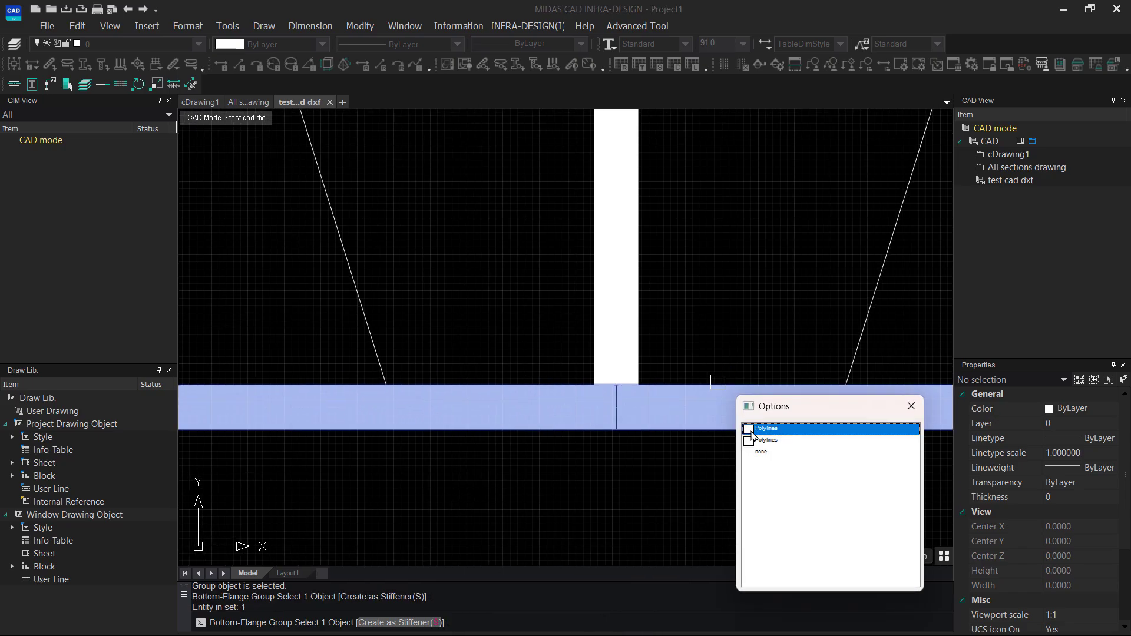
{"action": "left_click", "coordinate": [751, 430]}
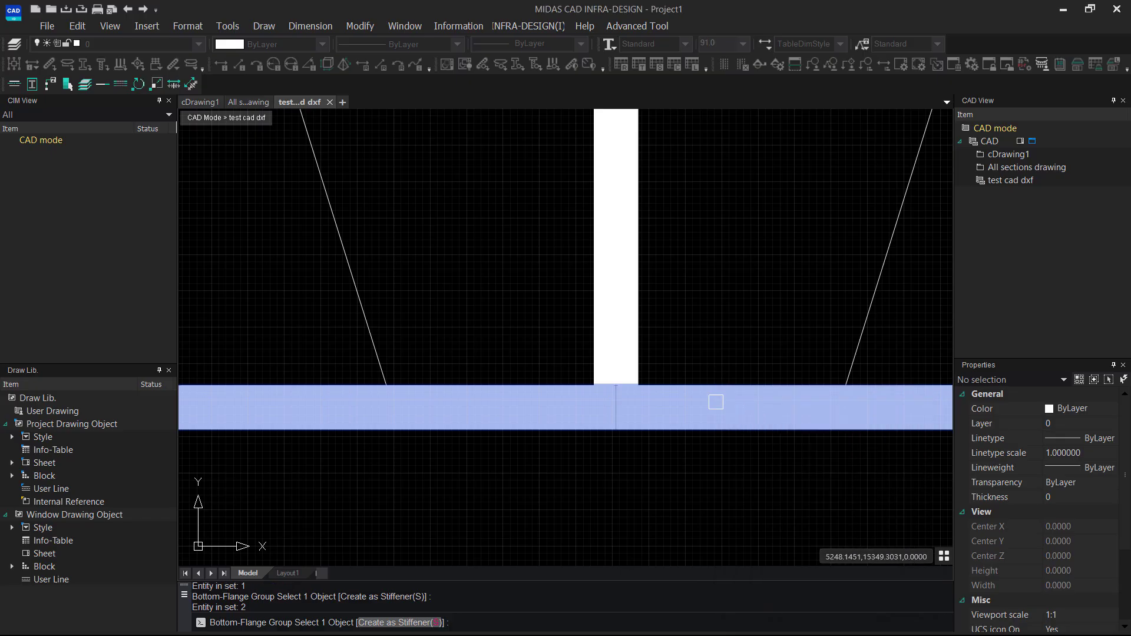
{"action": "key", "text": "Return"}
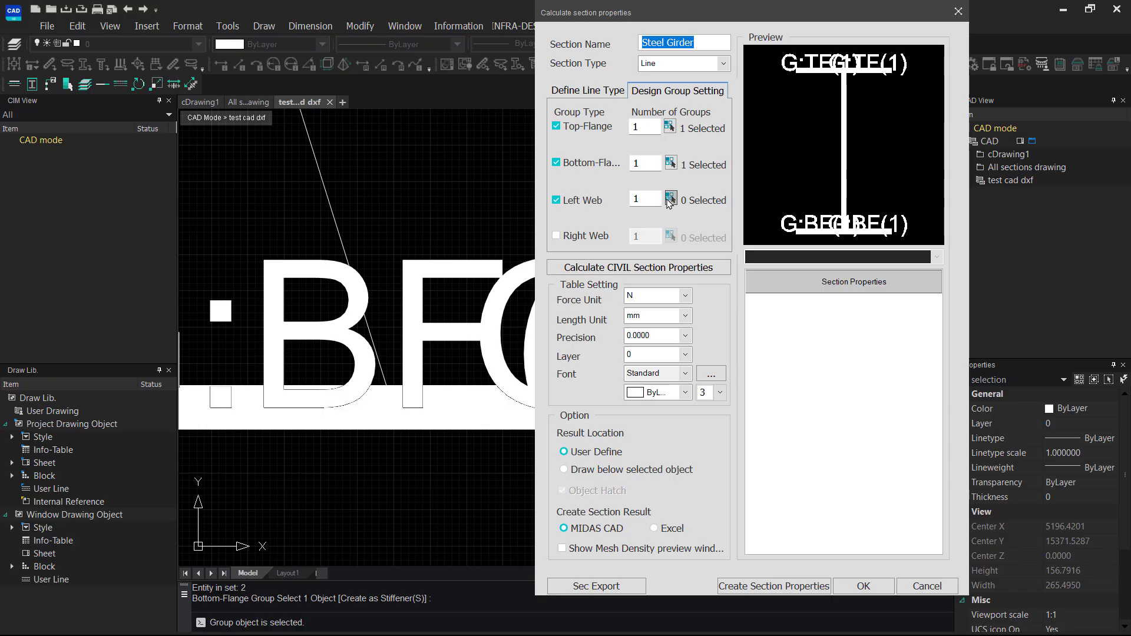
Step: Assign the girder's web to the Left Web design group
{"action": "left_click", "coordinate": [669, 200]}
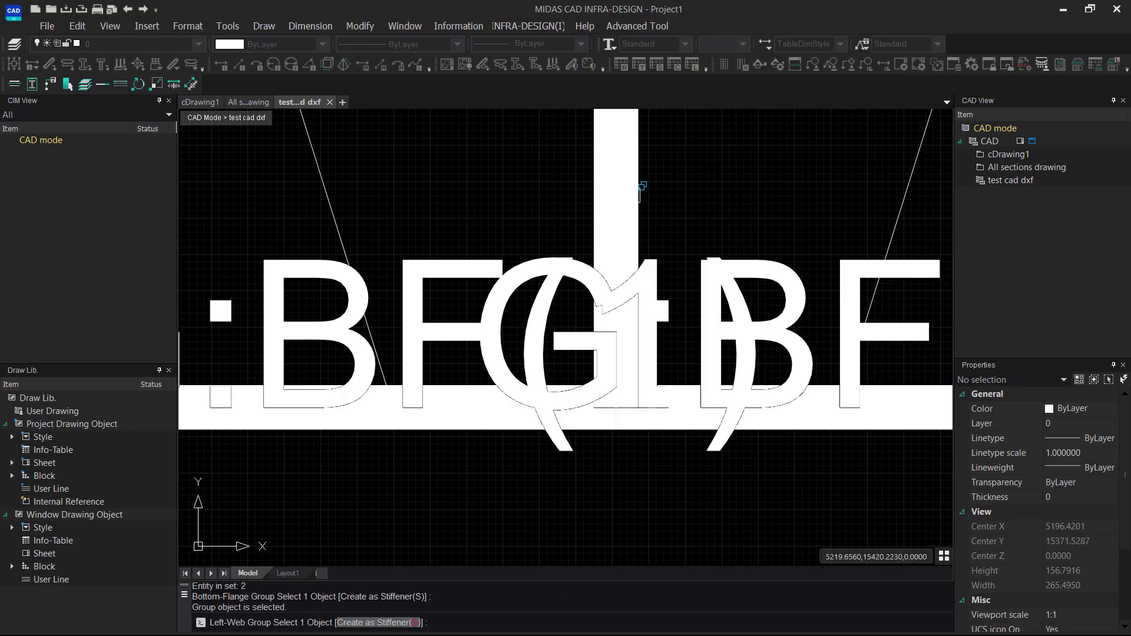
{"action": "left_click", "coordinate": [633, 195]}
{"action": "left_click", "coordinate": [671, 242]}
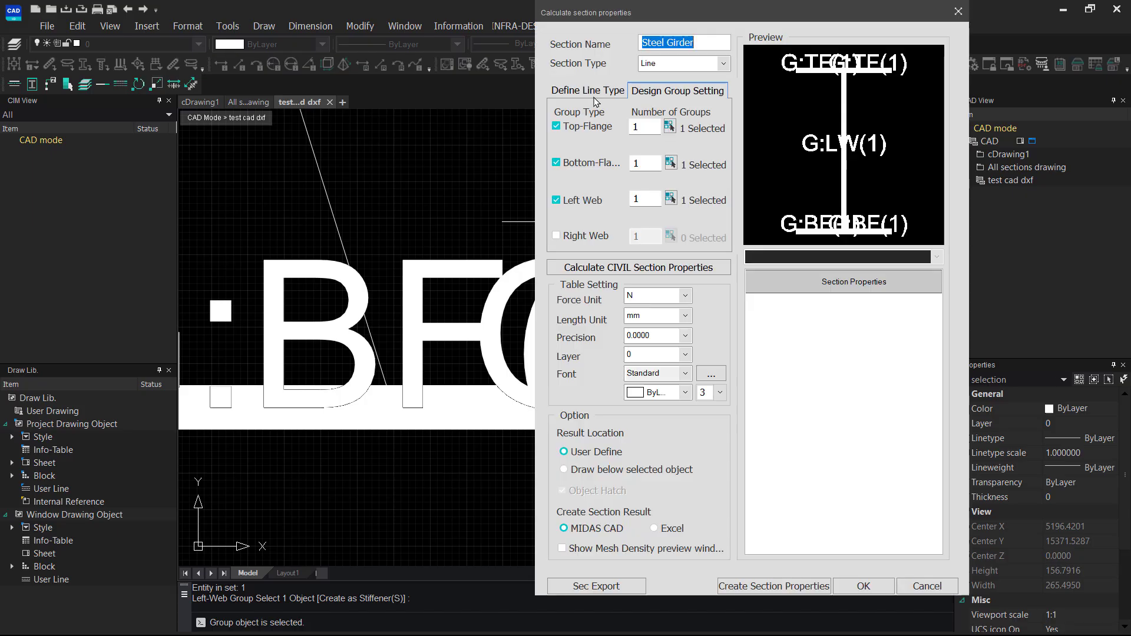
Step: Calculate the CIVIL section properties and save the Steel Girder section, then preview Conc Deck and Steel Girder in the SPC section list
{"action": "left_click", "coordinate": [590, 93]}
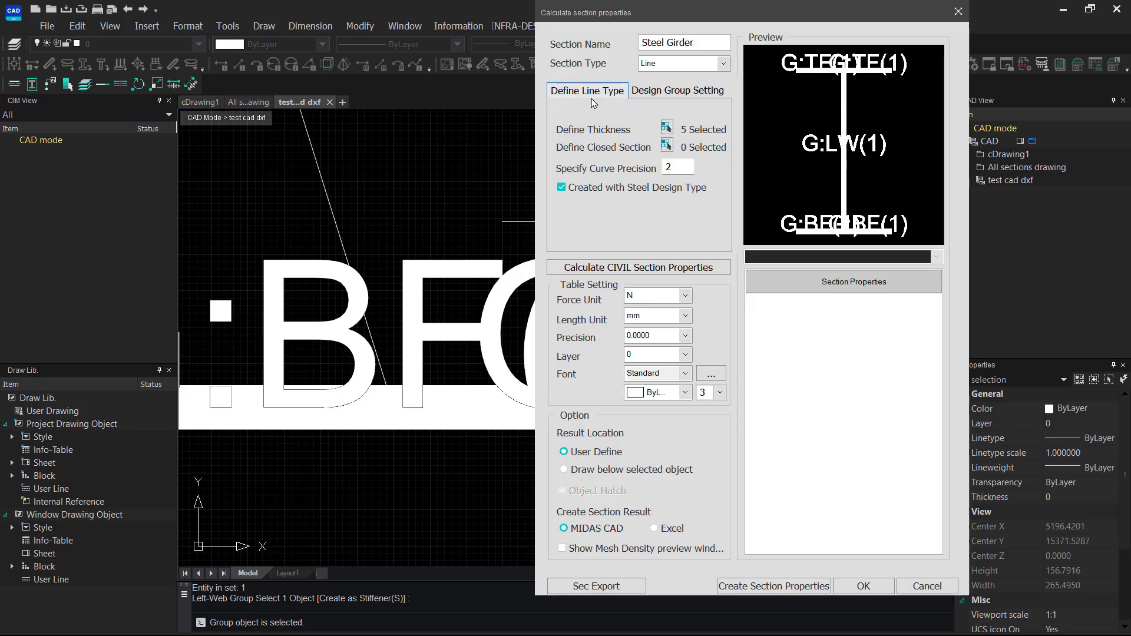
{"action": "left_click", "coordinate": [621, 271]}
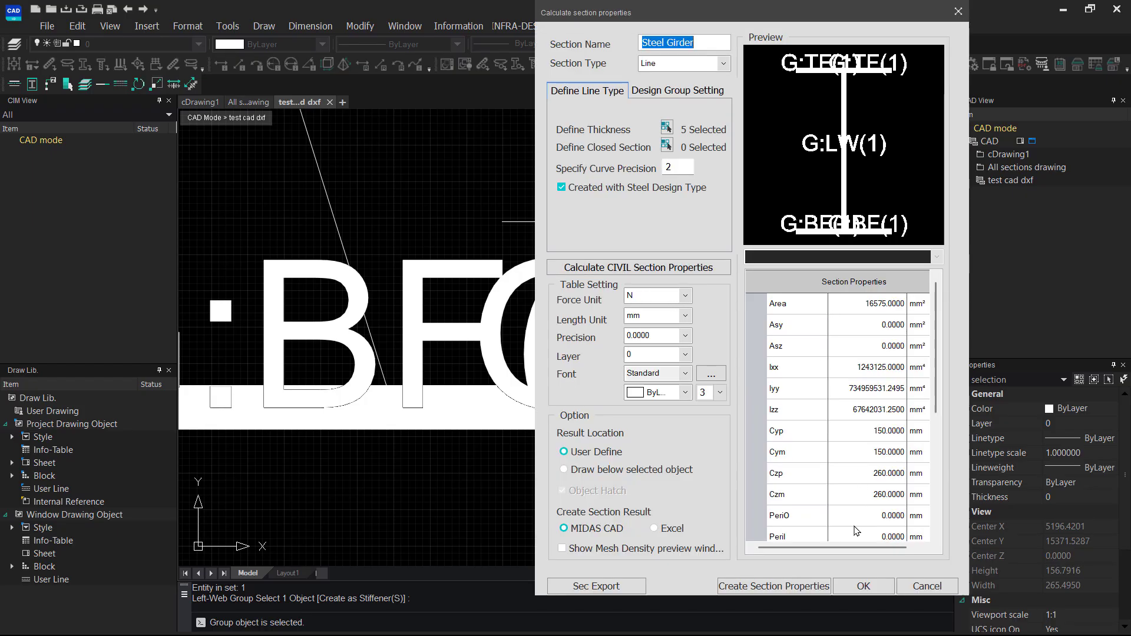
{"action": "left_click", "coordinate": [838, 587]}
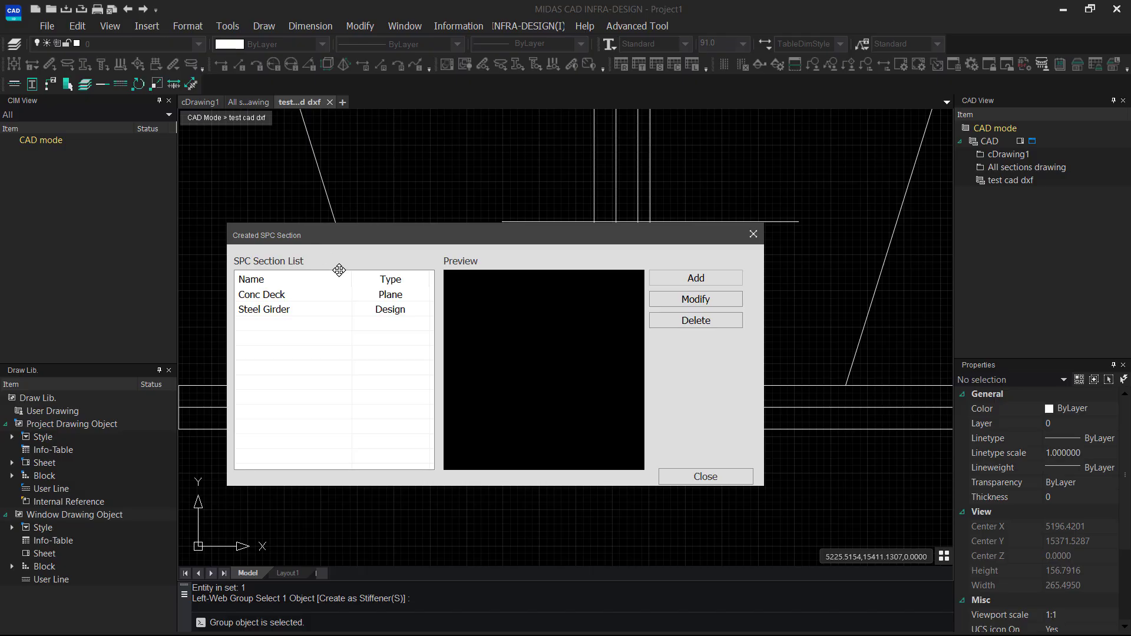
{"action": "left_click", "coordinate": [390, 296]}
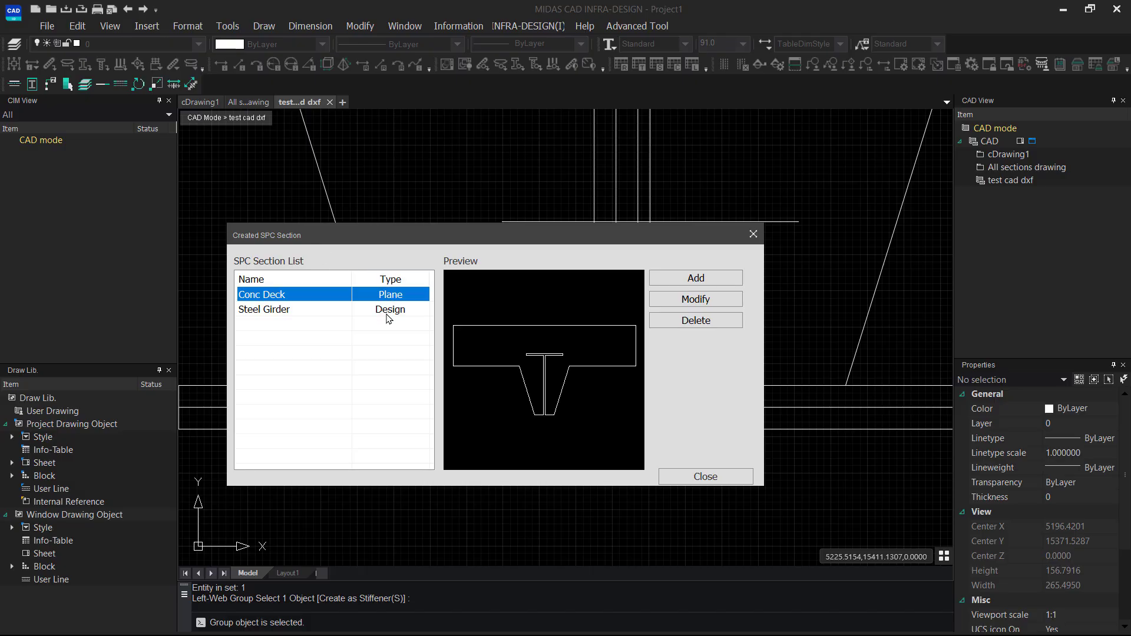
{"action": "left_click", "coordinate": [387, 311]}
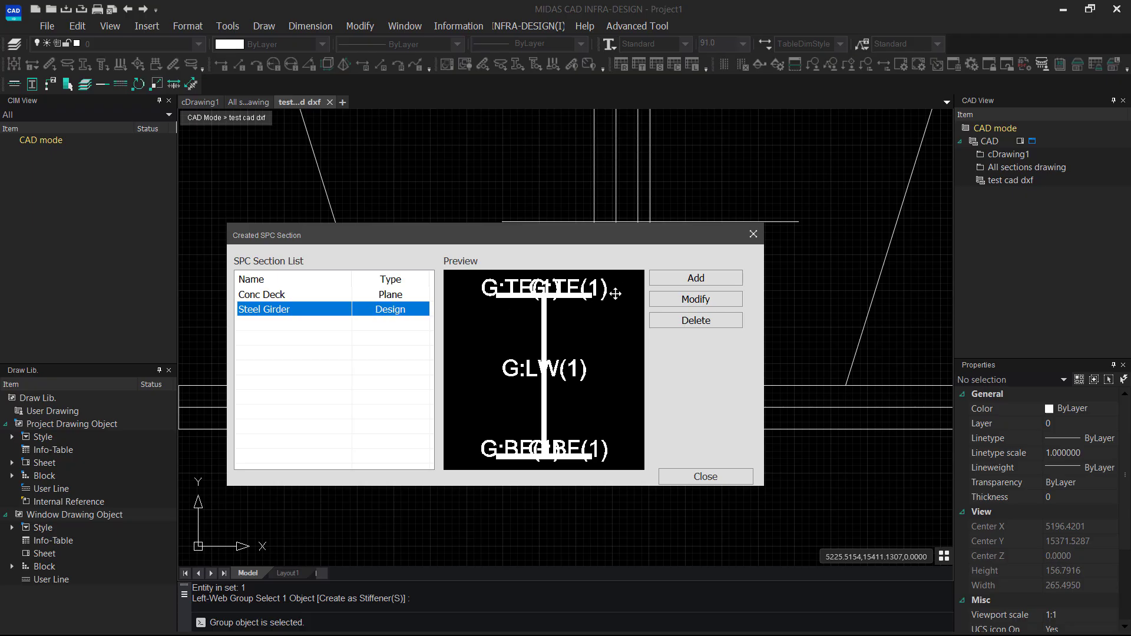
Step: Add another SPC section and break the intersecting objects of the whole deck-and-girder composite section
{"action": "left_click", "coordinate": [694, 286]}
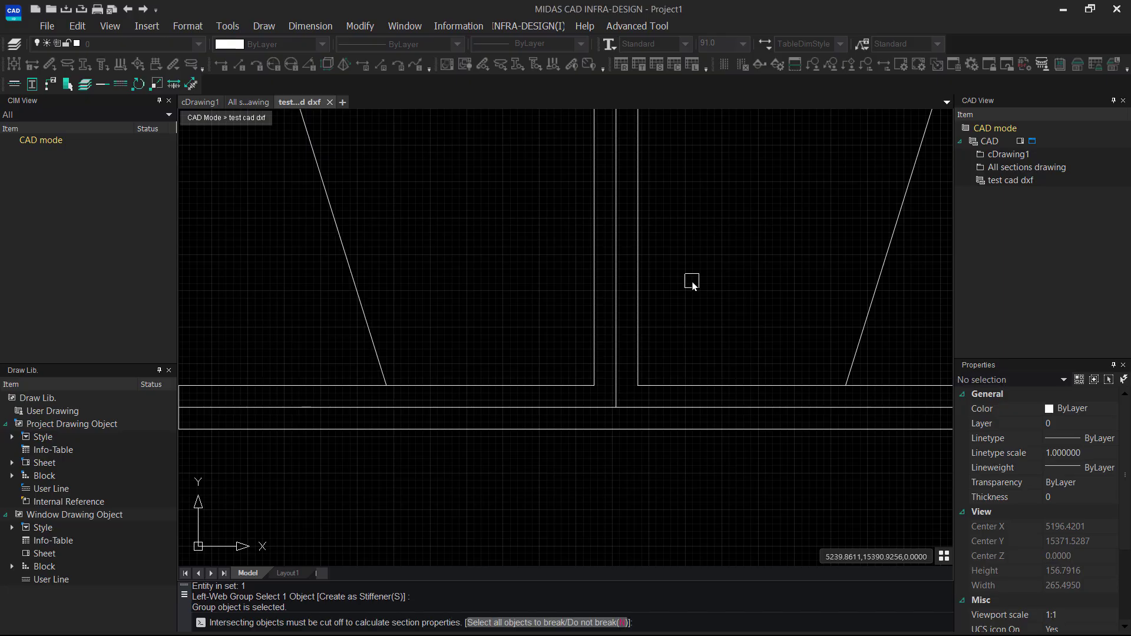
{"action": "scroll", "coordinate": [692, 281], "scroll_direction": "down", "scroll_amount": 4}
{"action": "scroll", "coordinate": [609, 479], "scroll_direction": "down", "scroll_amount": 5}
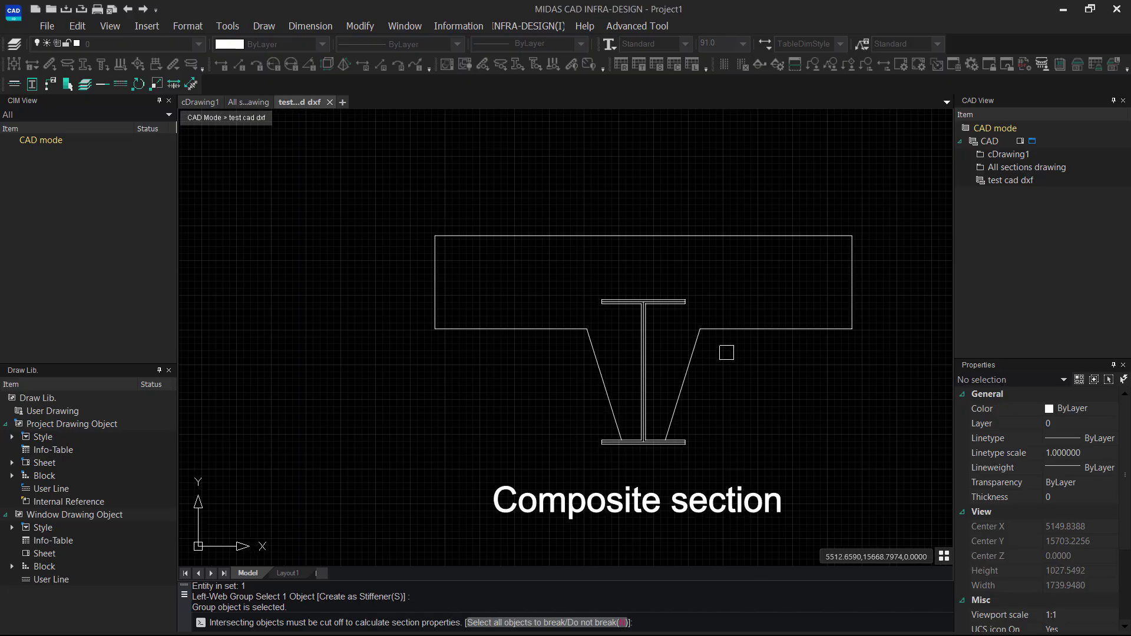
{"action": "left_click", "coordinate": [886, 195]}
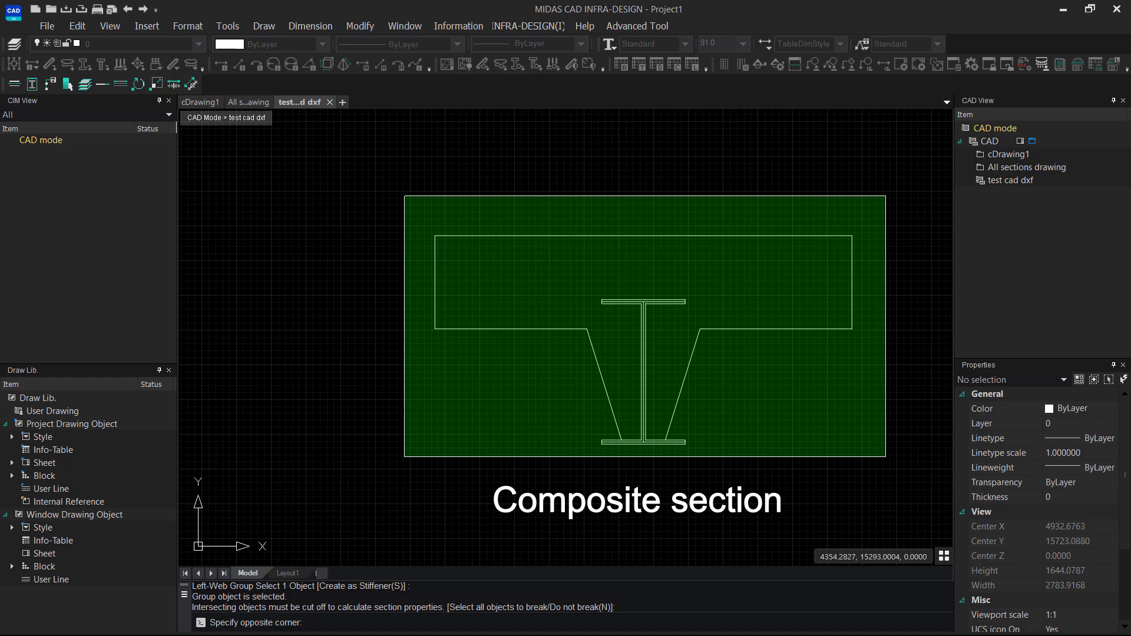
{"action": "left_click", "coordinate": [405, 456]}
{"action": "key", "text": "Return"}
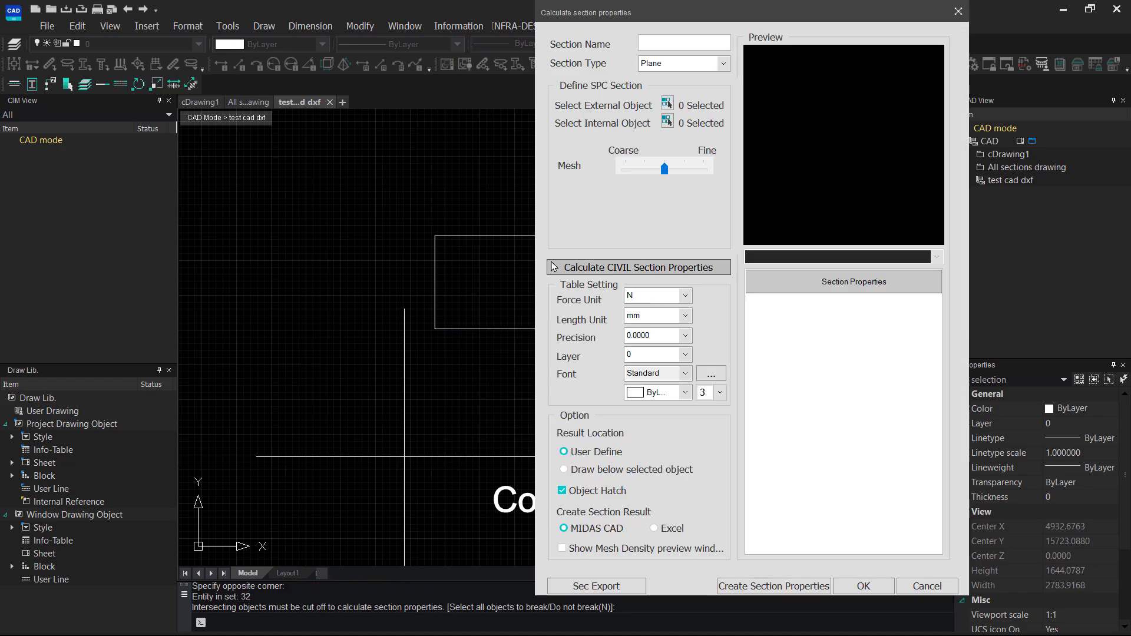
Step: Name the section Composite and set its section type to Composite
{"action": "type", "text": "Composite"}
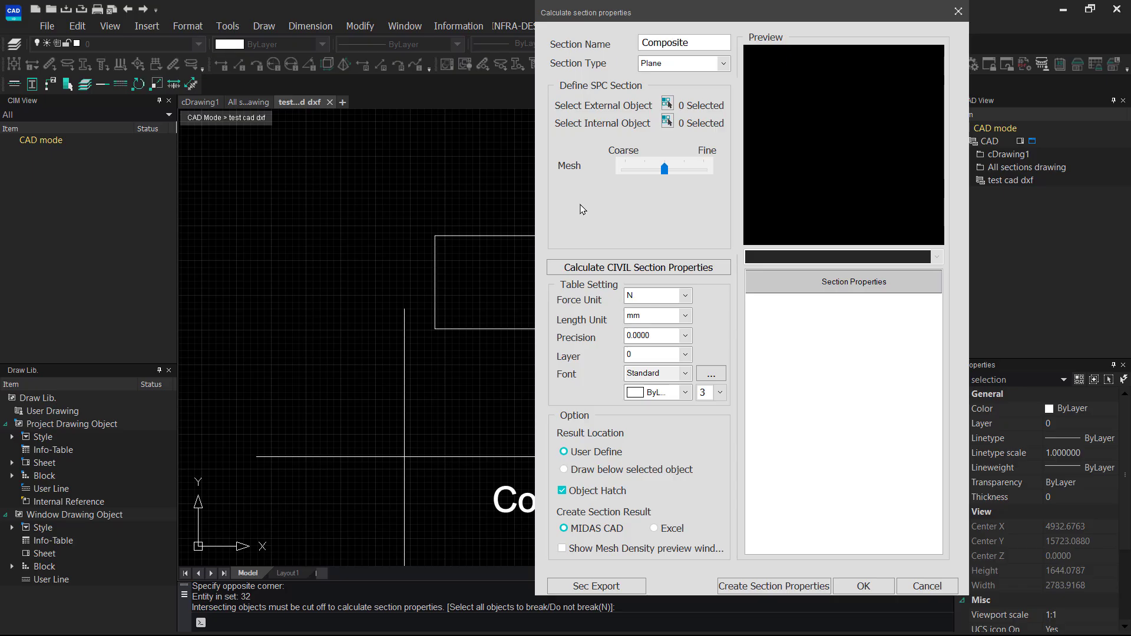
{"action": "left_click", "coordinate": [723, 64]}
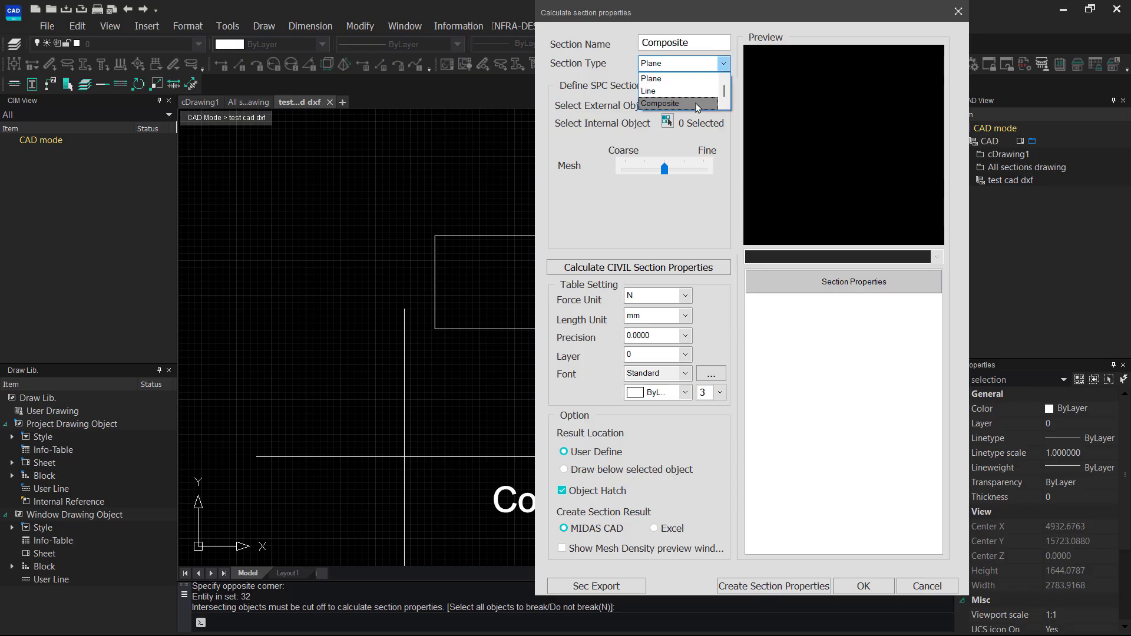
{"action": "left_click", "coordinate": [698, 103]}
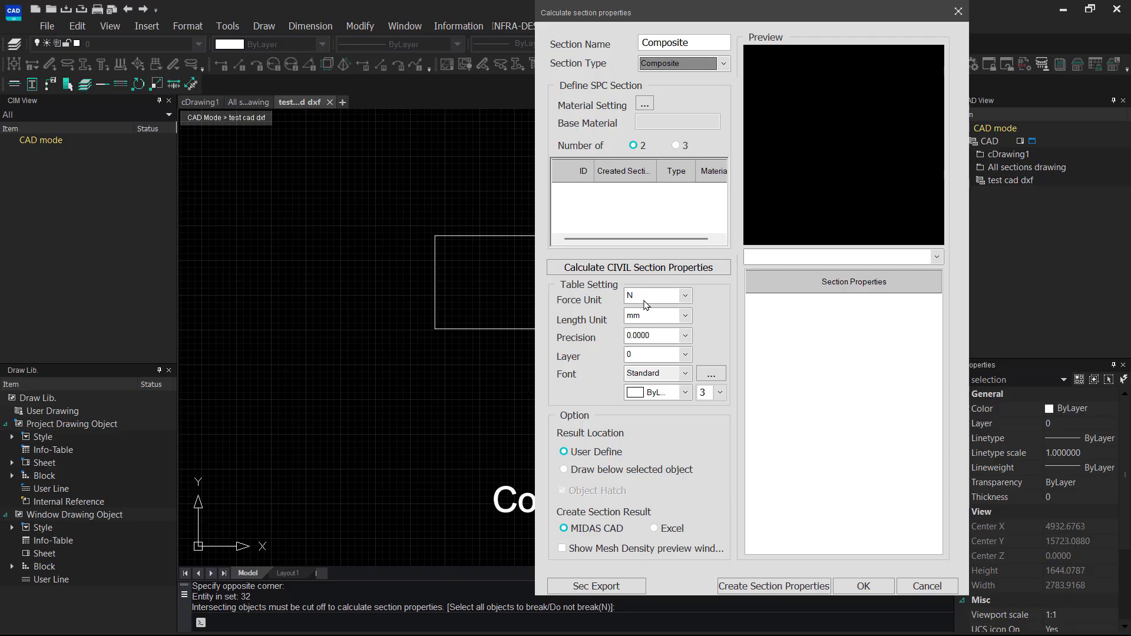
Step: Set the table's force unit to kN and its length unit to m
{"action": "left_click", "coordinate": [684, 296]}
{"action": "left_click", "coordinate": [670, 324]}
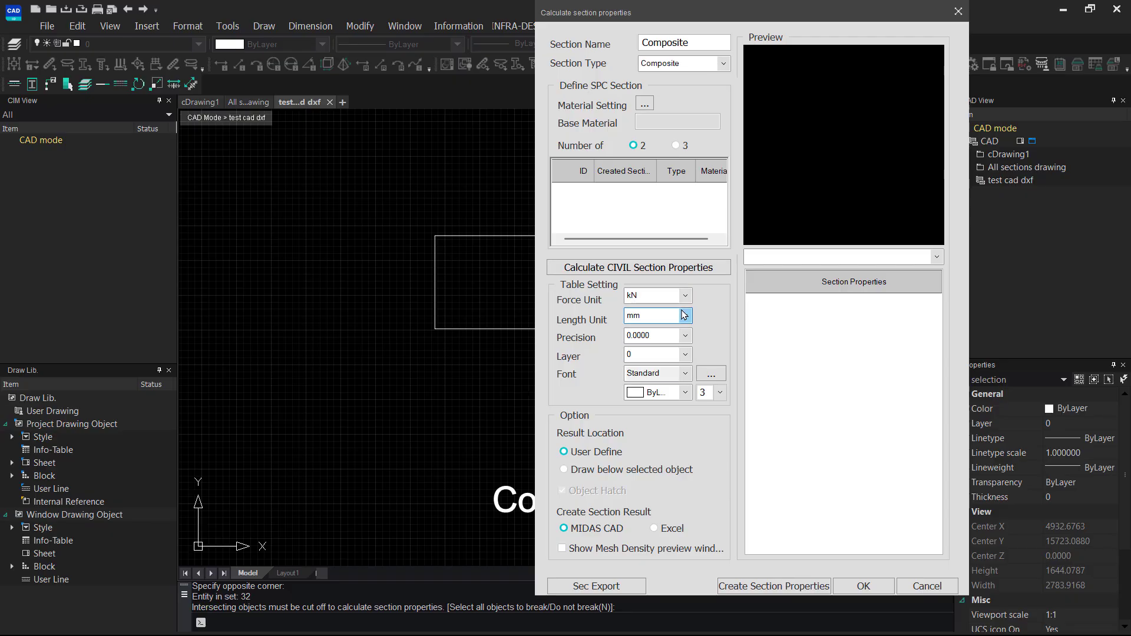
{"action": "left_click", "coordinate": [672, 317]}
{"action": "left_click", "coordinate": [659, 362]}
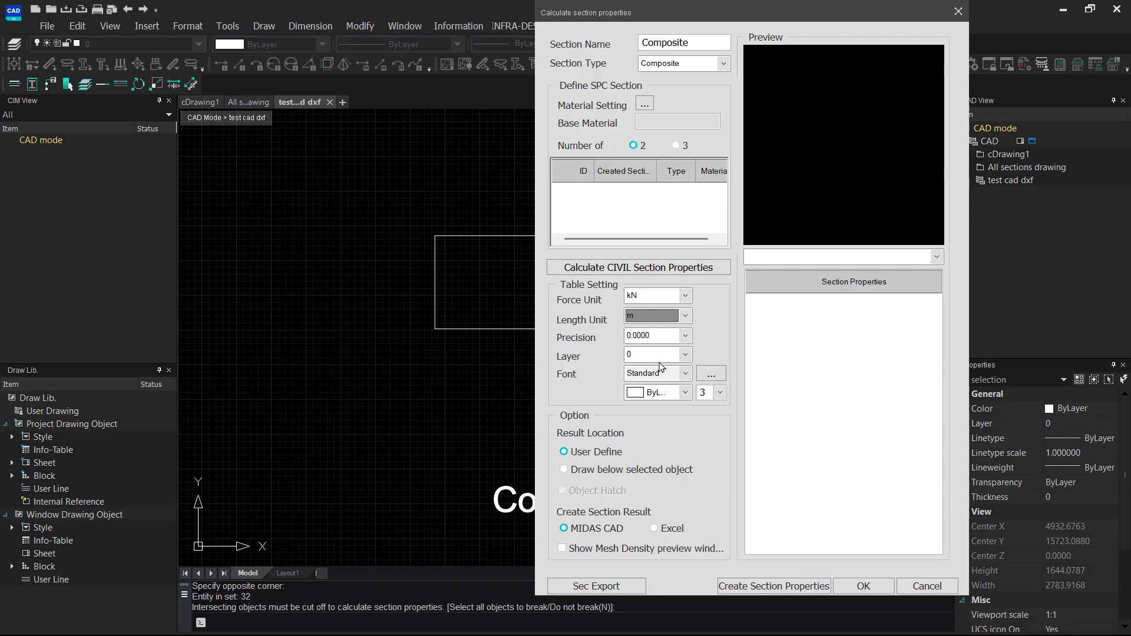
Step: In the material settings, define Concrete with modulus of elasticity 35220000, Poisson's ratio 0.23 and density 25
{"action": "left_click", "coordinate": [645, 105]}
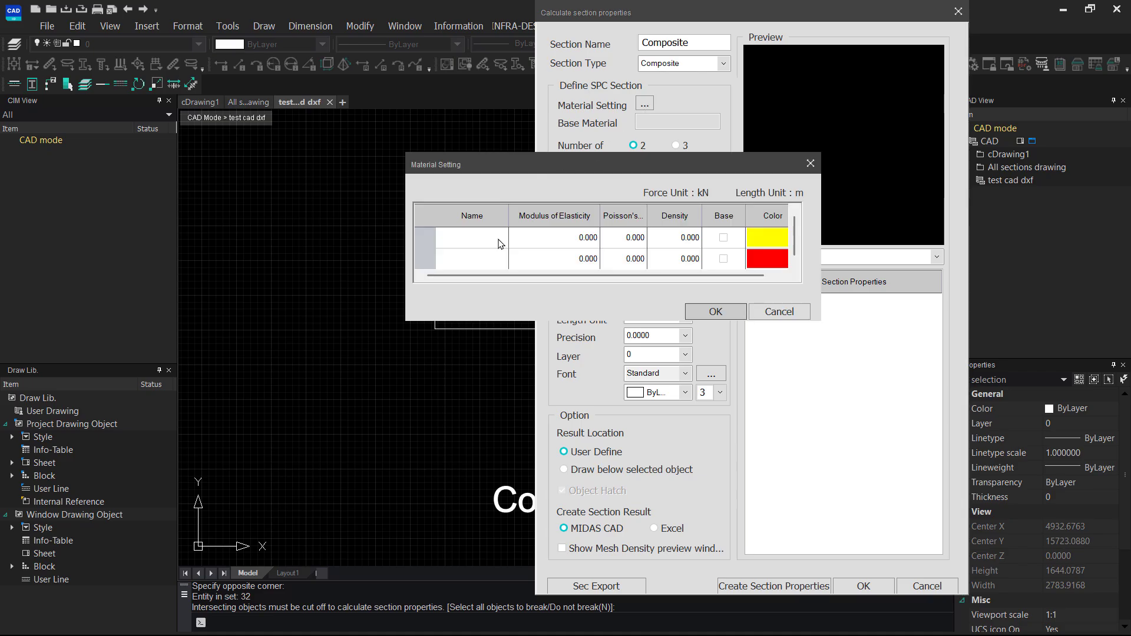
{"action": "left_click", "coordinate": [498, 244]}
{"action": "type", "text": "Concrete"}
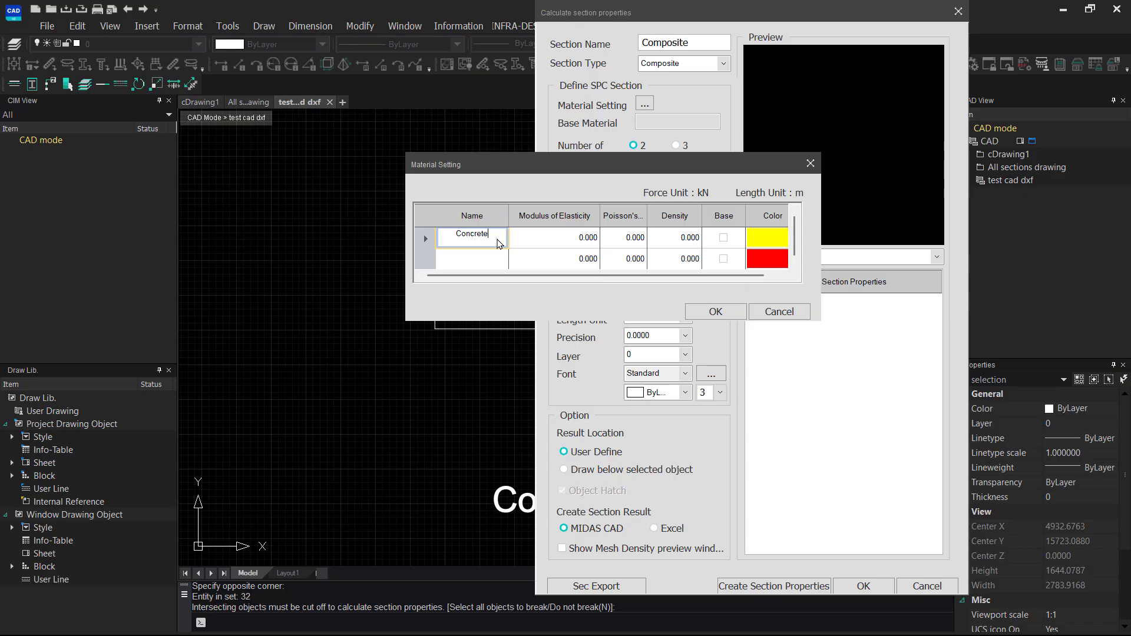
{"action": "key", "text": "Tab"}
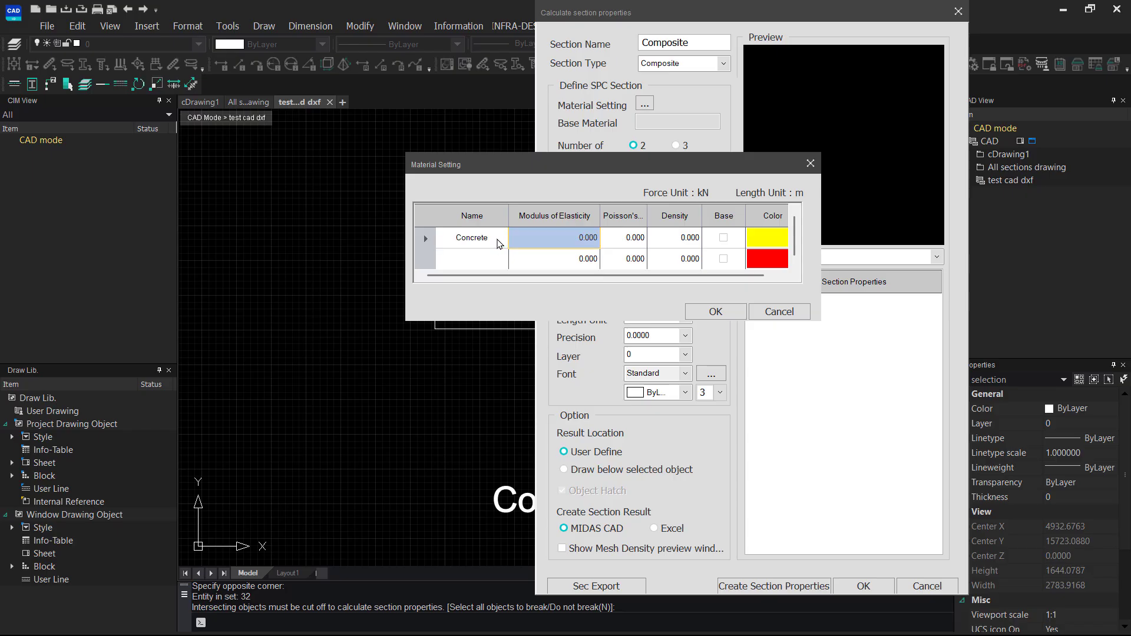
{"action": "type", "text": "3522"}
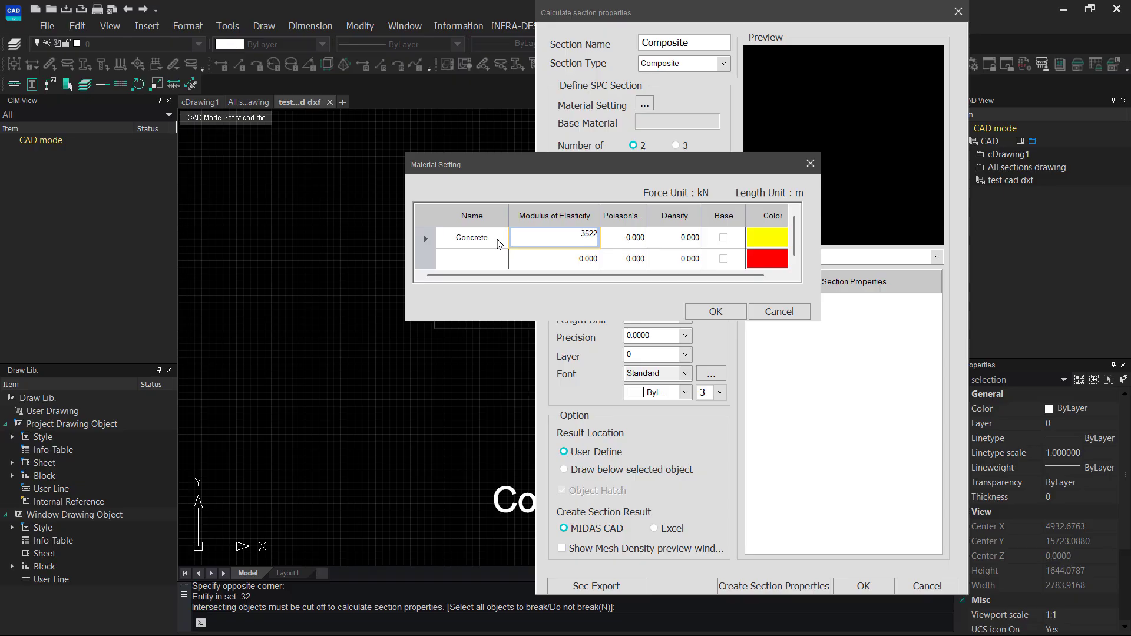
{"action": "type", "text": "0000"}
{"action": "key", "text": "Tab"}
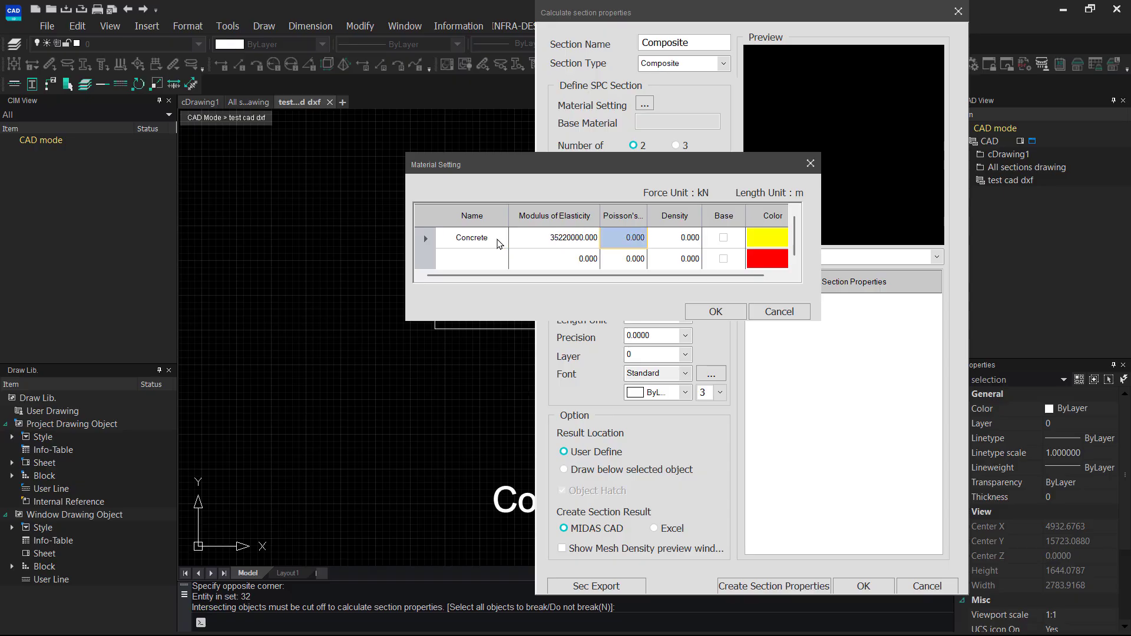
{"action": "type", "text": "0.23"}
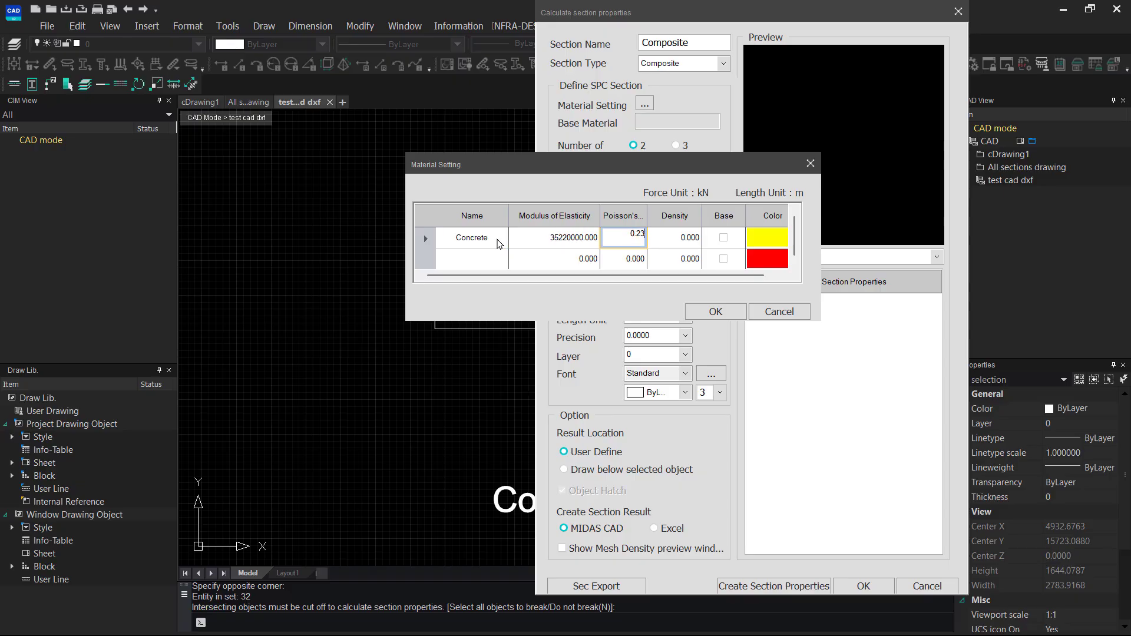
{"action": "key", "text": "Tab"}
{"action": "type", "text": "25"}
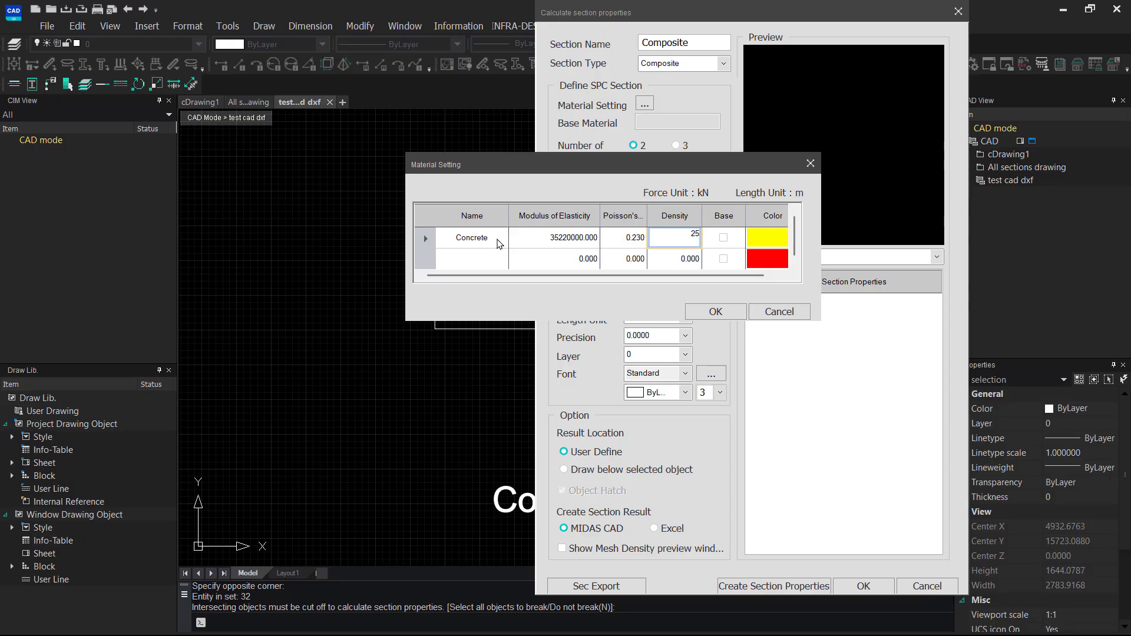
Step: Define Steel as the base material with modulus of elasticity 210000000, Poisson's ratio 0.3 and density 76.98, and apply the material settings
{"action": "left_click", "coordinate": [474, 260]}
{"action": "type", "text": "Steel"}
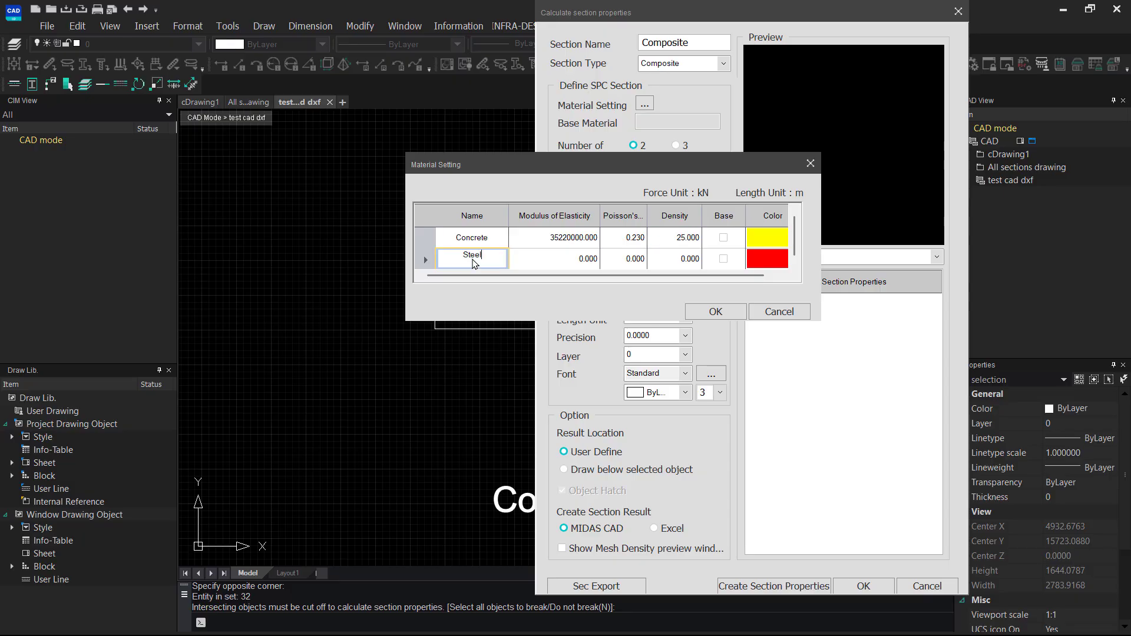
{"action": "key", "text": "Tab"}
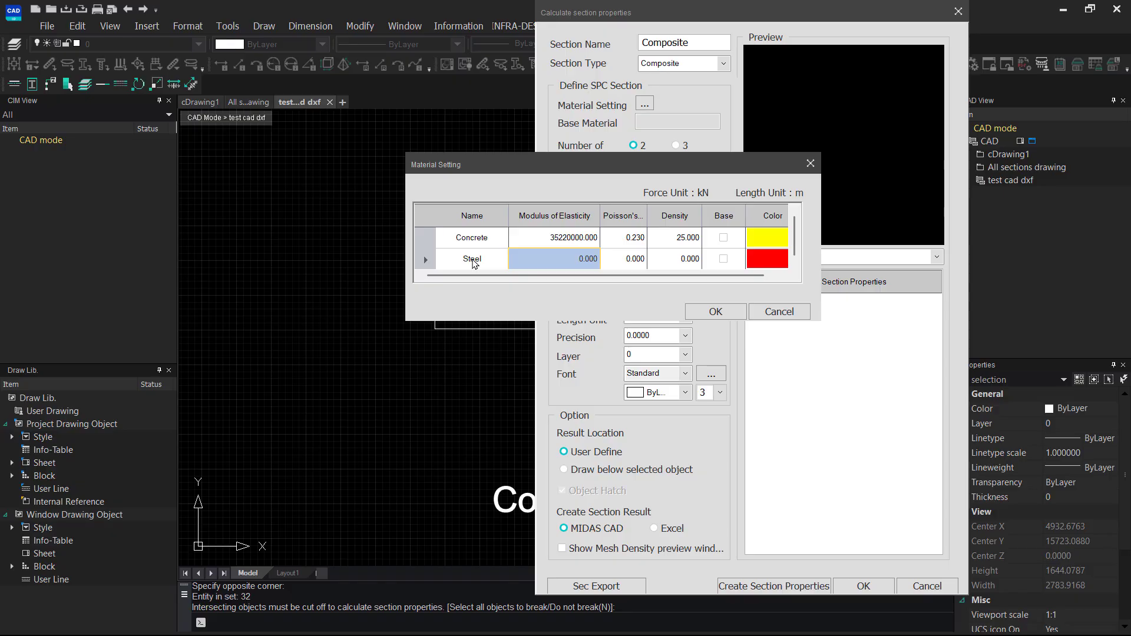
{"action": "type", "text": "210"}
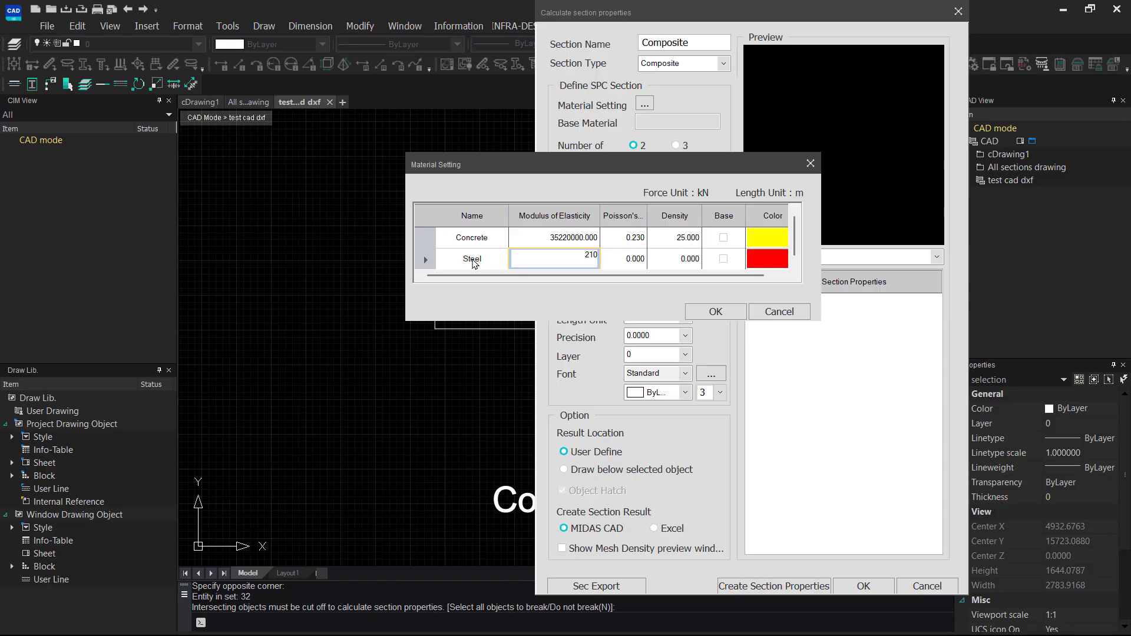
{"action": "type", "text": "000000"}
{"action": "key", "text": "Tab"}
{"action": "type", "text": "0.3"}
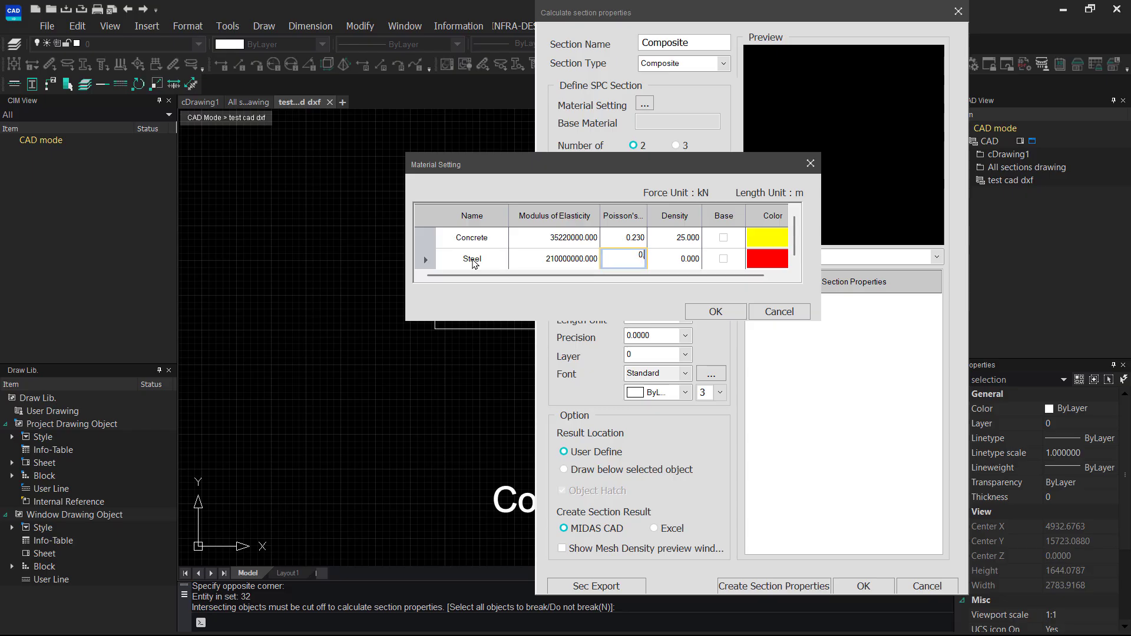
{"action": "key", "text": "Tab"}
{"action": "type", "text": "7"}
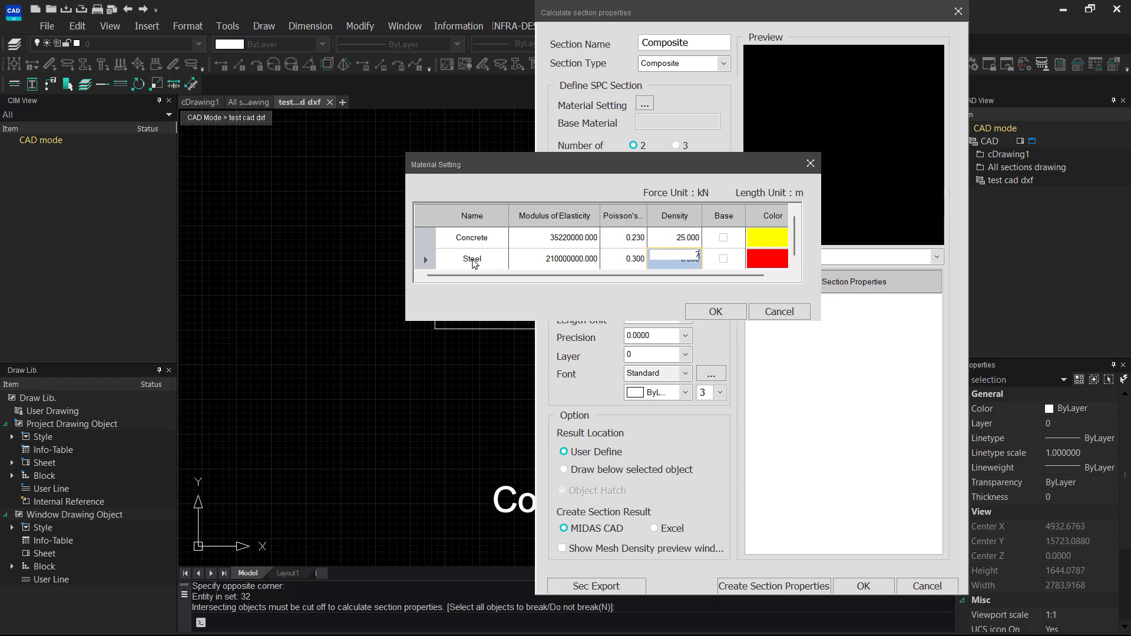
{"action": "type", "text": "6.98"}
{"action": "left_click", "coordinate": [724, 259]}
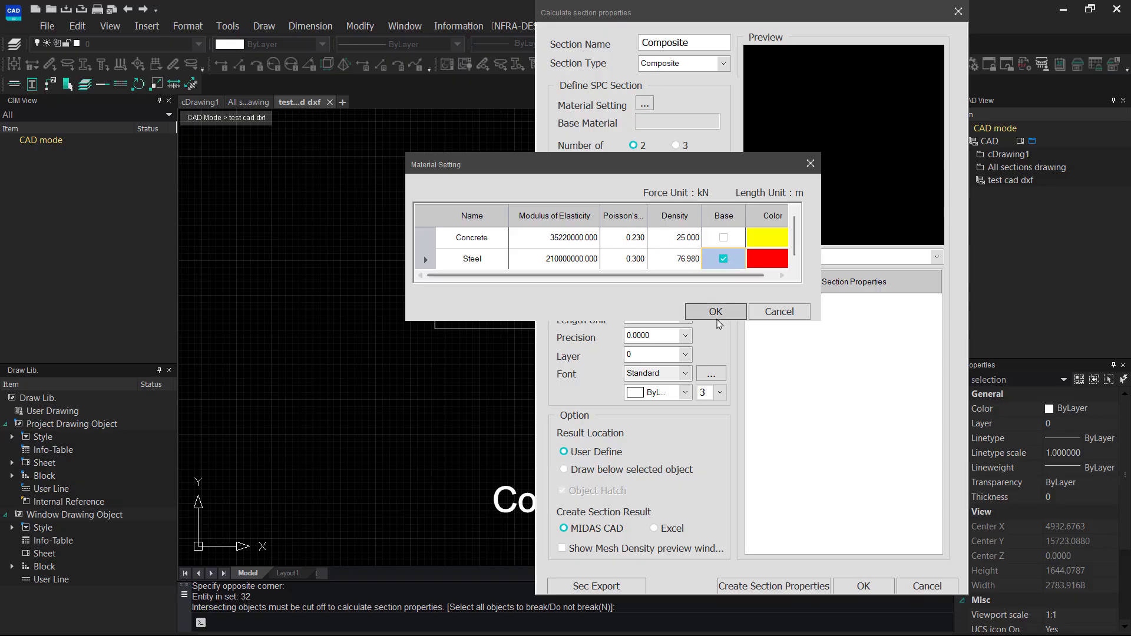
{"action": "left_click", "coordinate": [717, 315]}
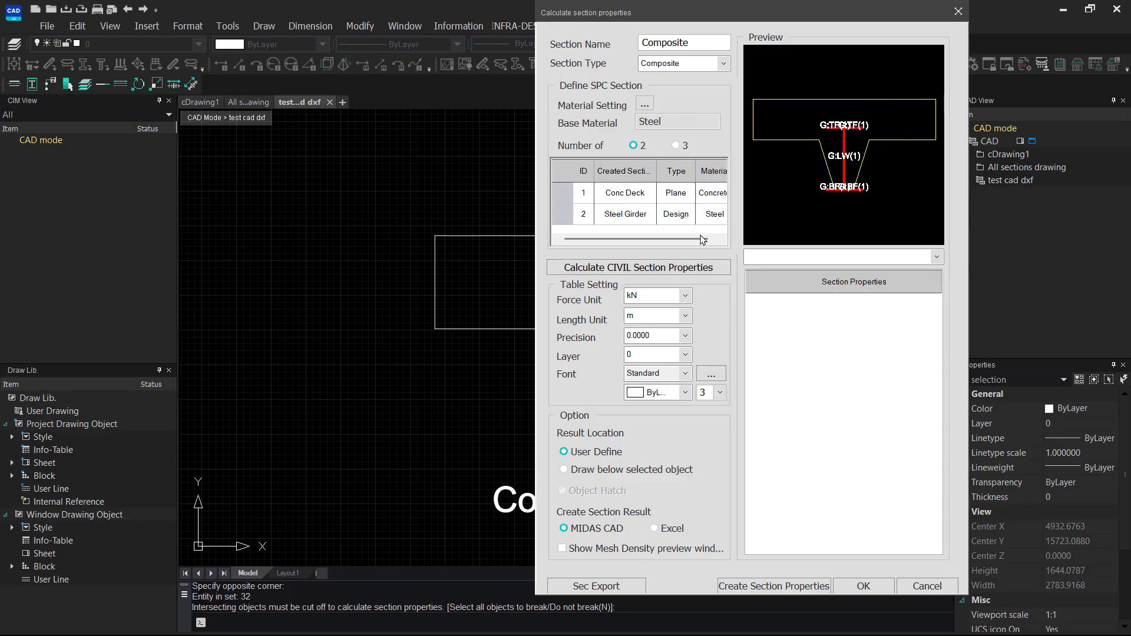
Step: Check the created section, type and material assigned to each part of the composite section
{"action": "left_click_drag", "start_coordinate": [671, 240], "coordinate": [685, 242]}
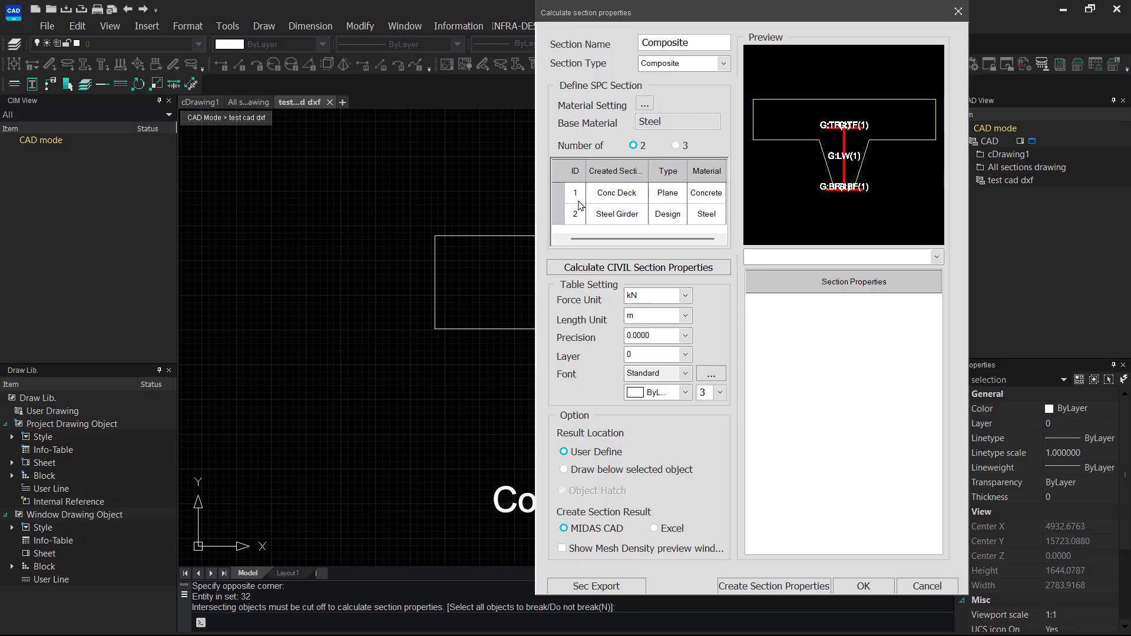
{"action": "left_click", "coordinate": [608, 202]}
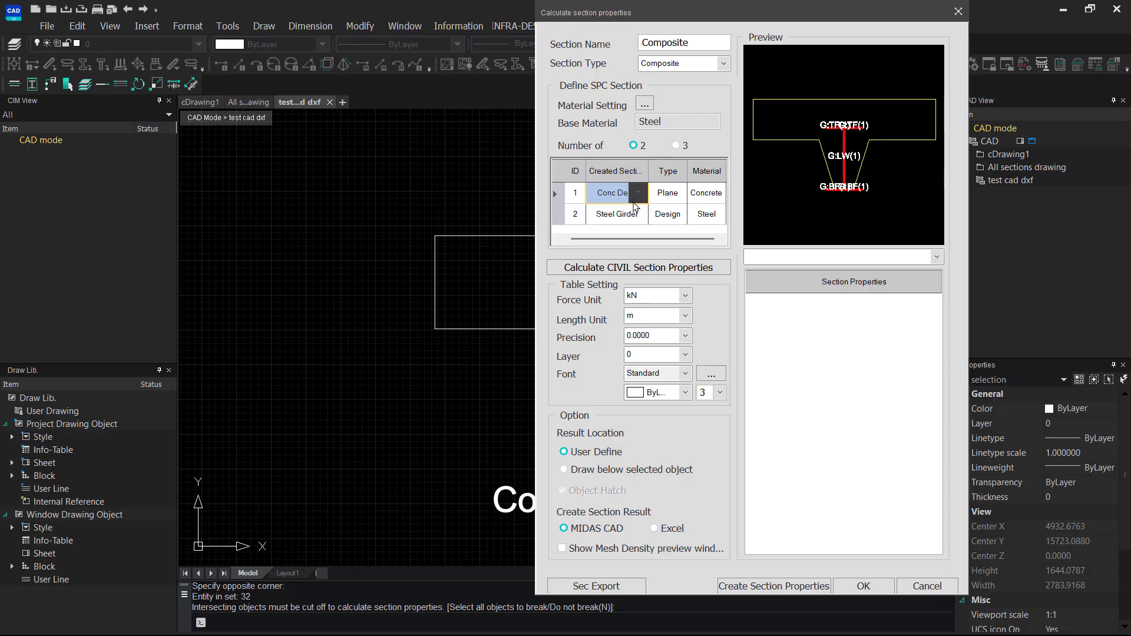
{"action": "left_click", "coordinate": [705, 199]}
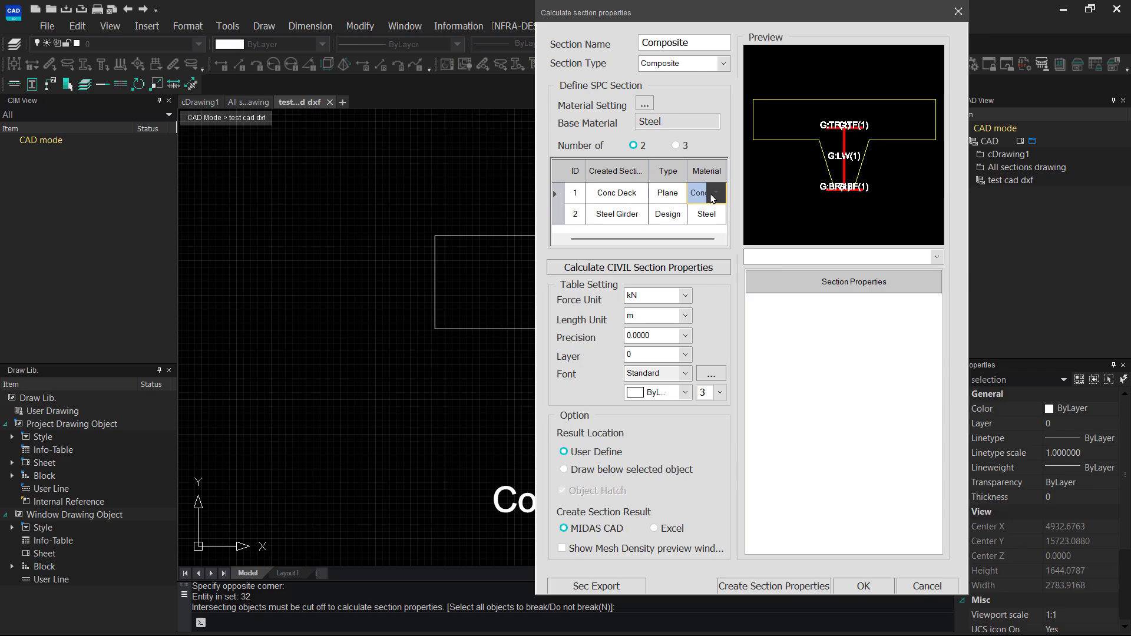
{"action": "left_click", "coordinate": [714, 198]}
{"action": "left_click", "coordinate": [715, 213]}
Step: Set the table's force unit to N and length unit to mm, and calculate the CIVIL section properties
{"action": "left_click", "coordinate": [684, 302]}
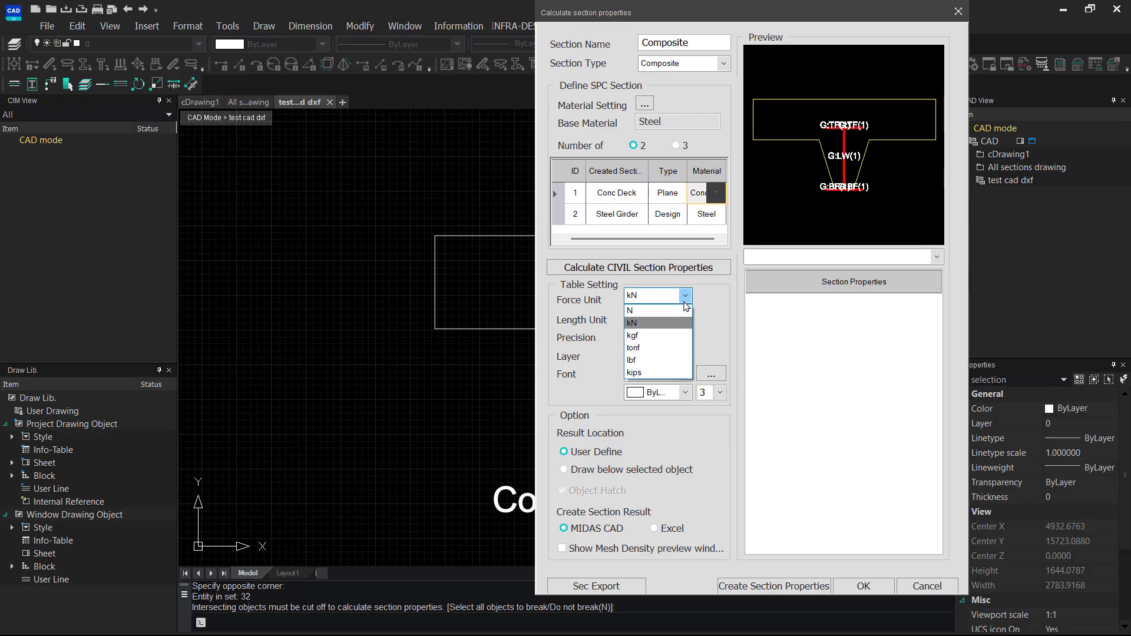
{"action": "left_click", "coordinate": [678, 309]}
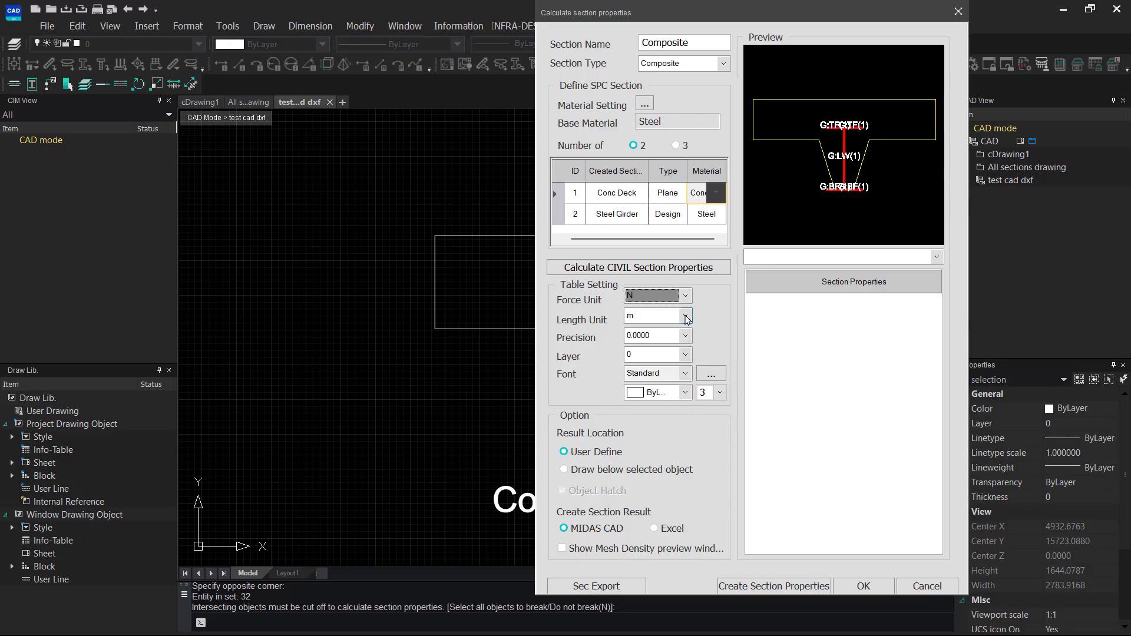
{"action": "left_click", "coordinate": [684, 316]}
{"action": "left_click", "coordinate": [659, 356]}
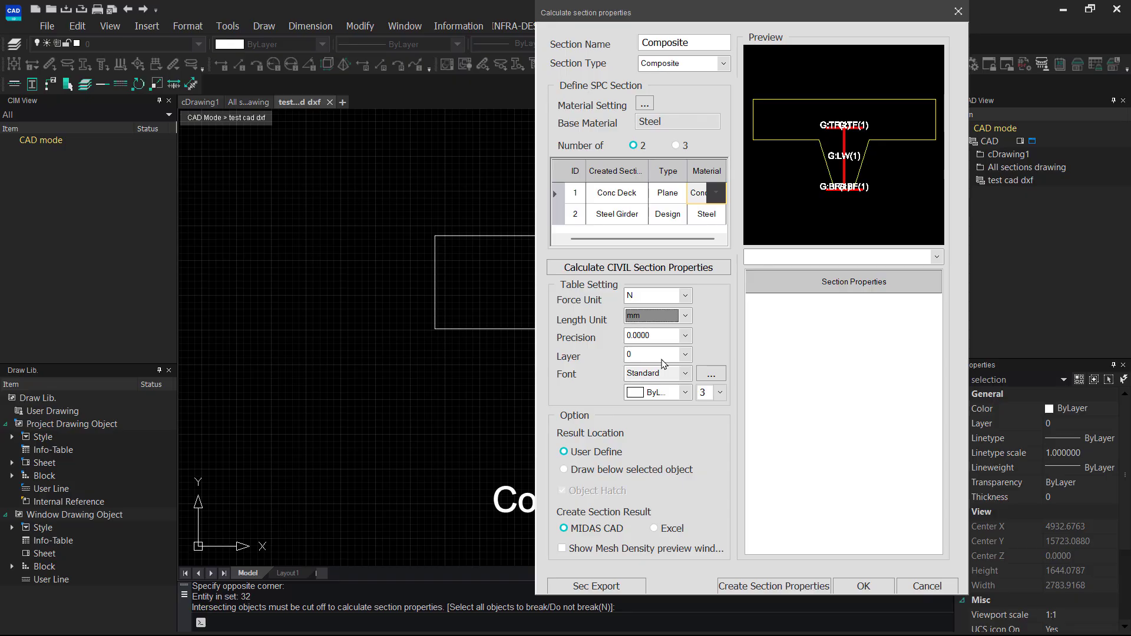
{"action": "left_click", "coordinate": [643, 269]}
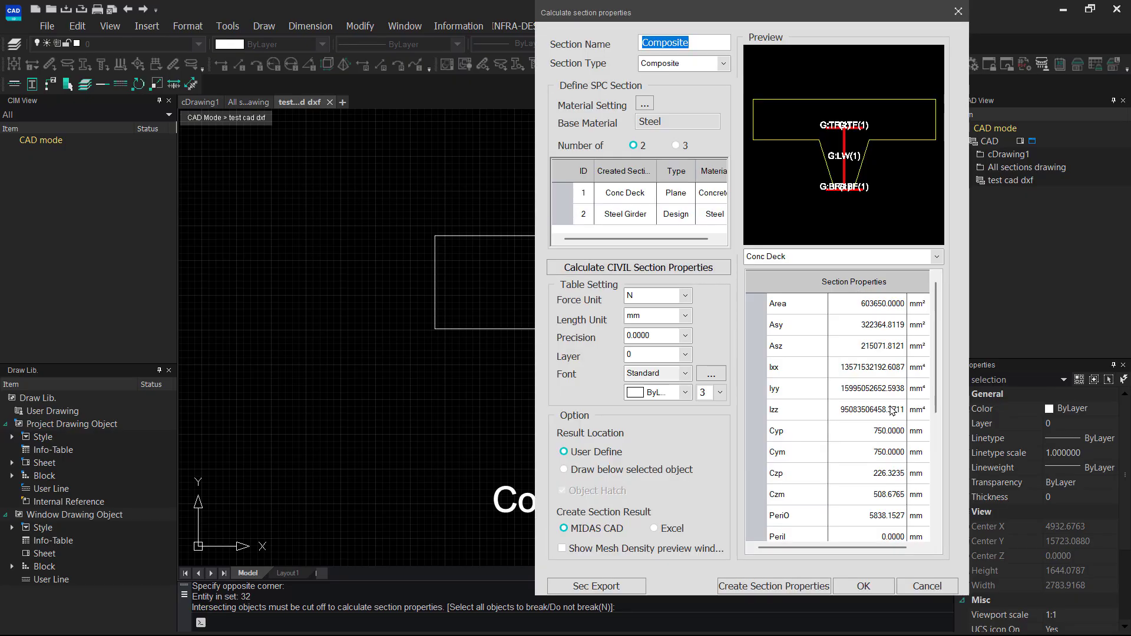
Step: Export the composite section as a SEC file in the Composite SEC folder, adding "Section" to the file name Composite
{"action": "left_click", "coordinate": [596, 586]}
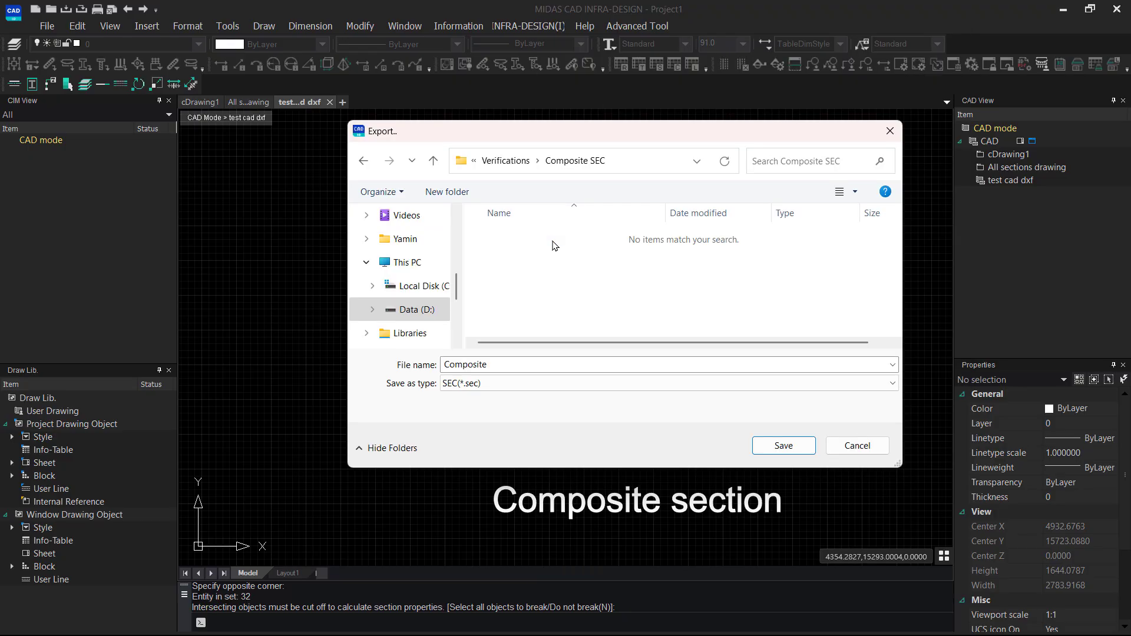
{"action": "left_click", "coordinate": [501, 364]}
{"action": "left_click", "coordinate": [500, 365]}
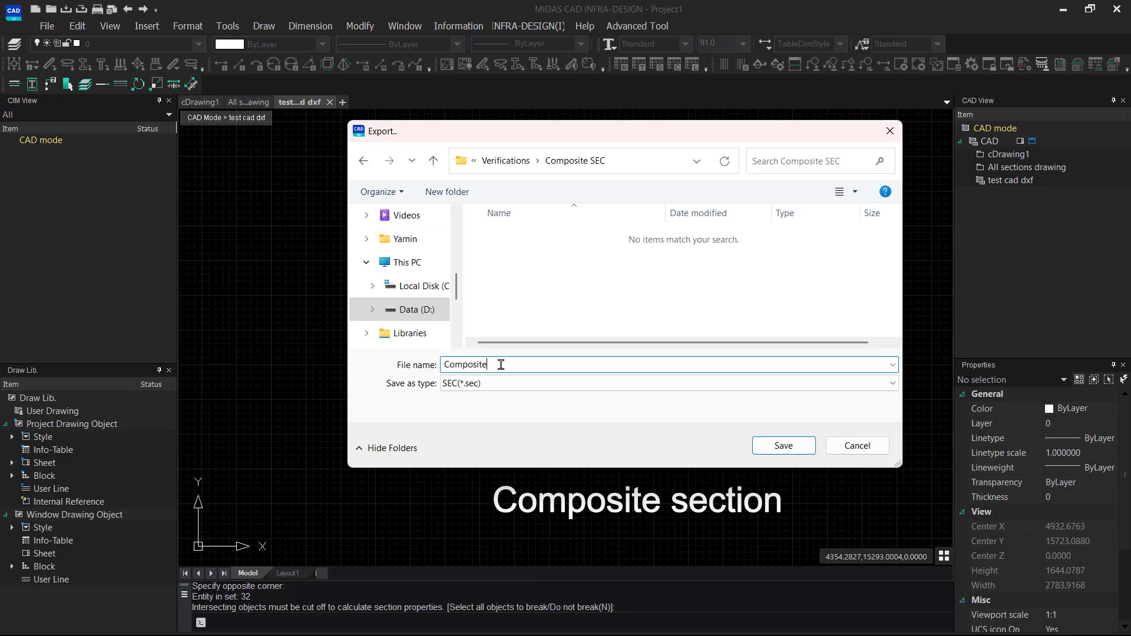
{"action": "type", "text": "Section"}
{"action": "left_click", "coordinate": [772, 445]}
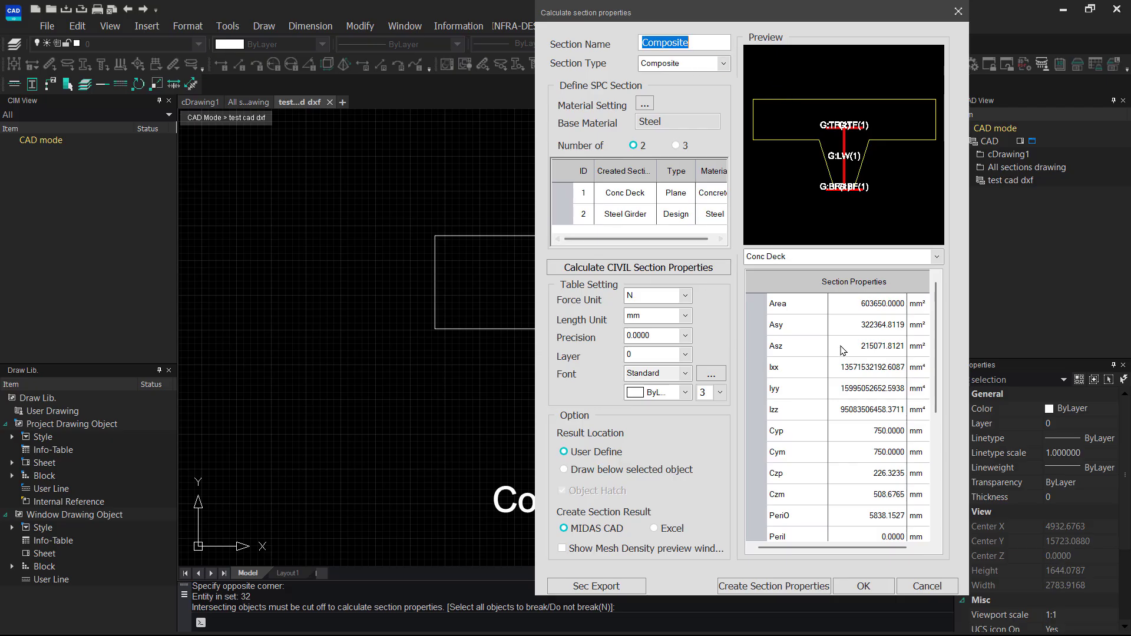
Step: Save the Composite section and preview it in the SPC section list
{"action": "left_click", "coordinate": [864, 587]}
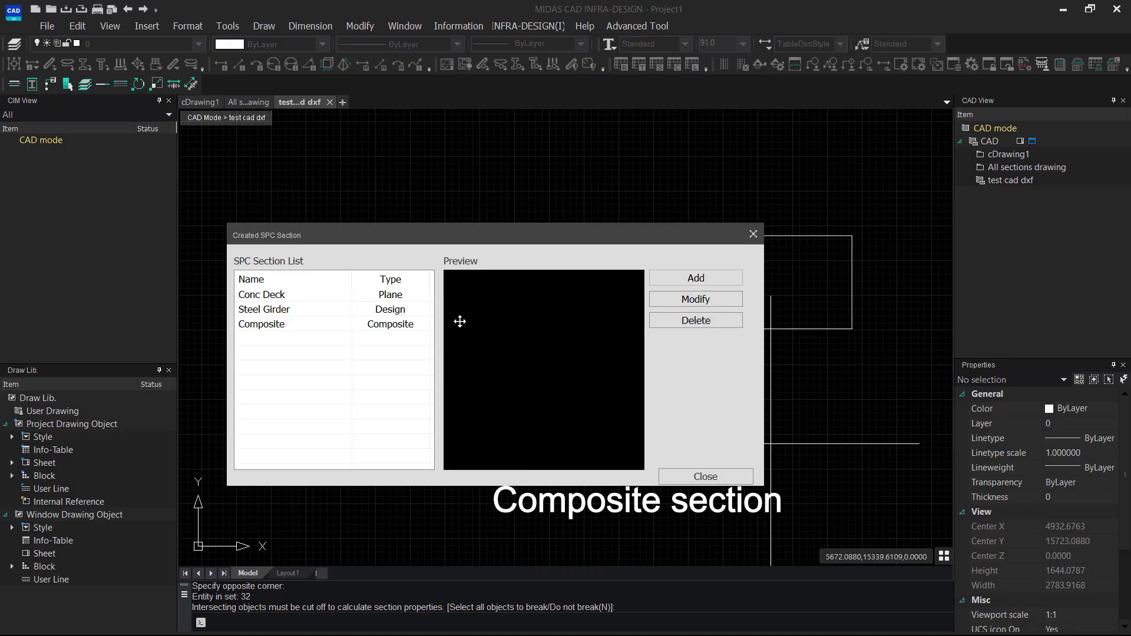
{"action": "left_click", "coordinate": [316, 332]}
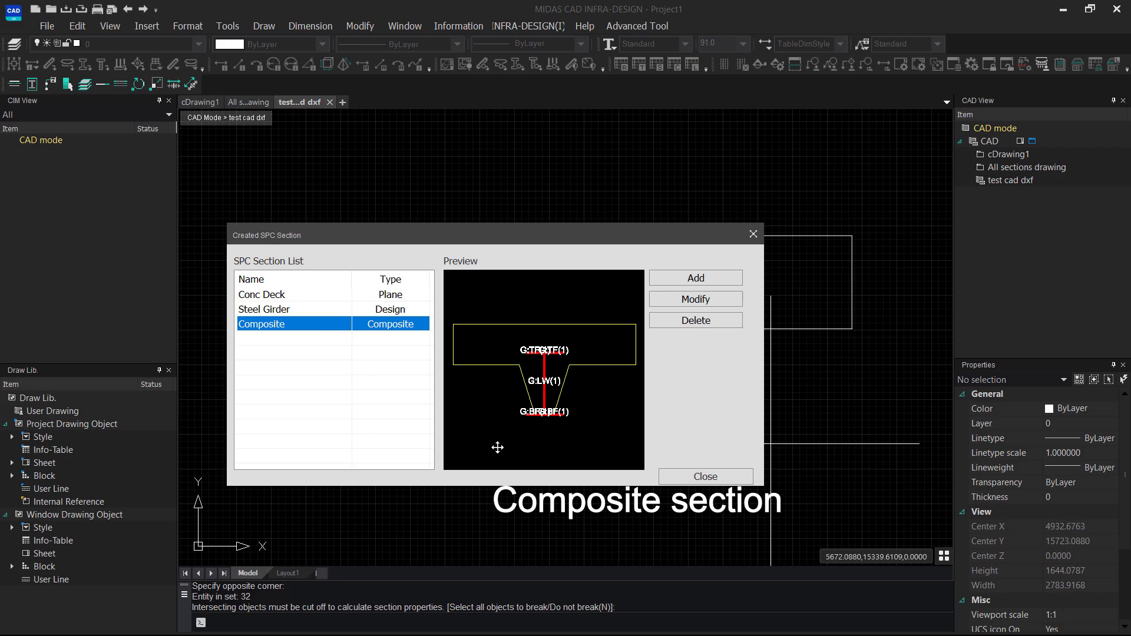